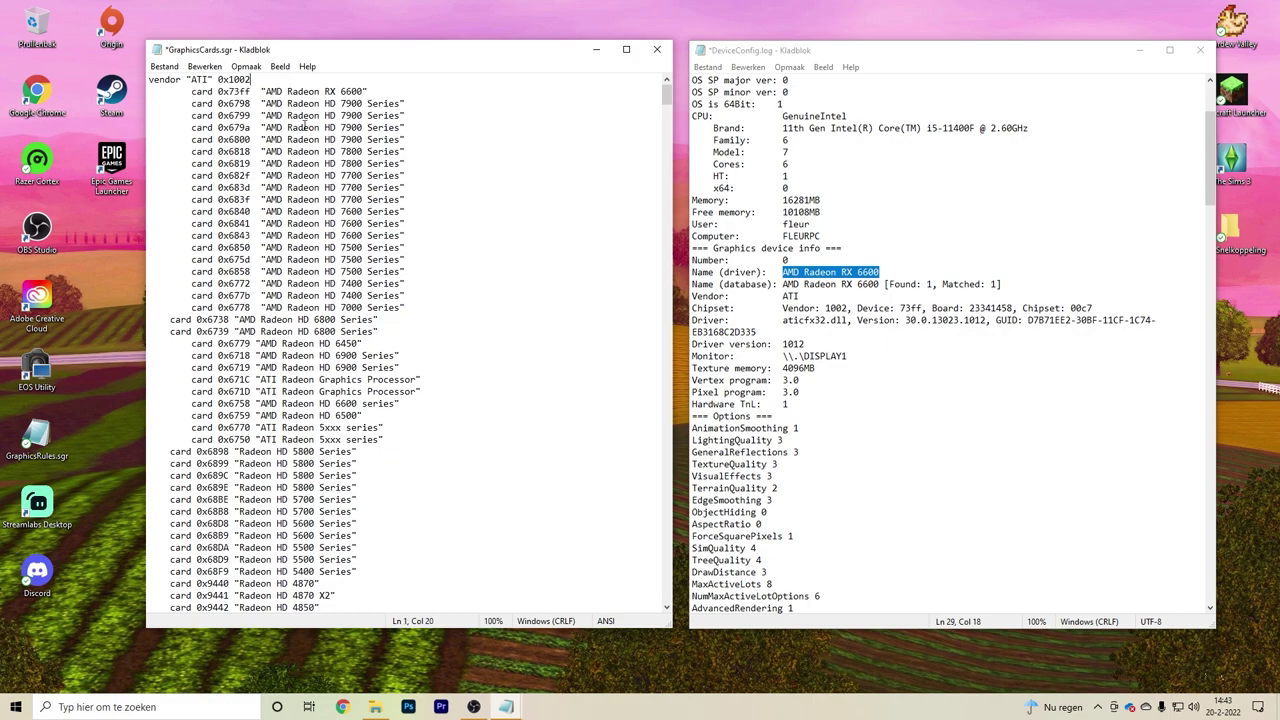
- Close GraphicsCards.sgr without saving the changes
left_click(166, 66)
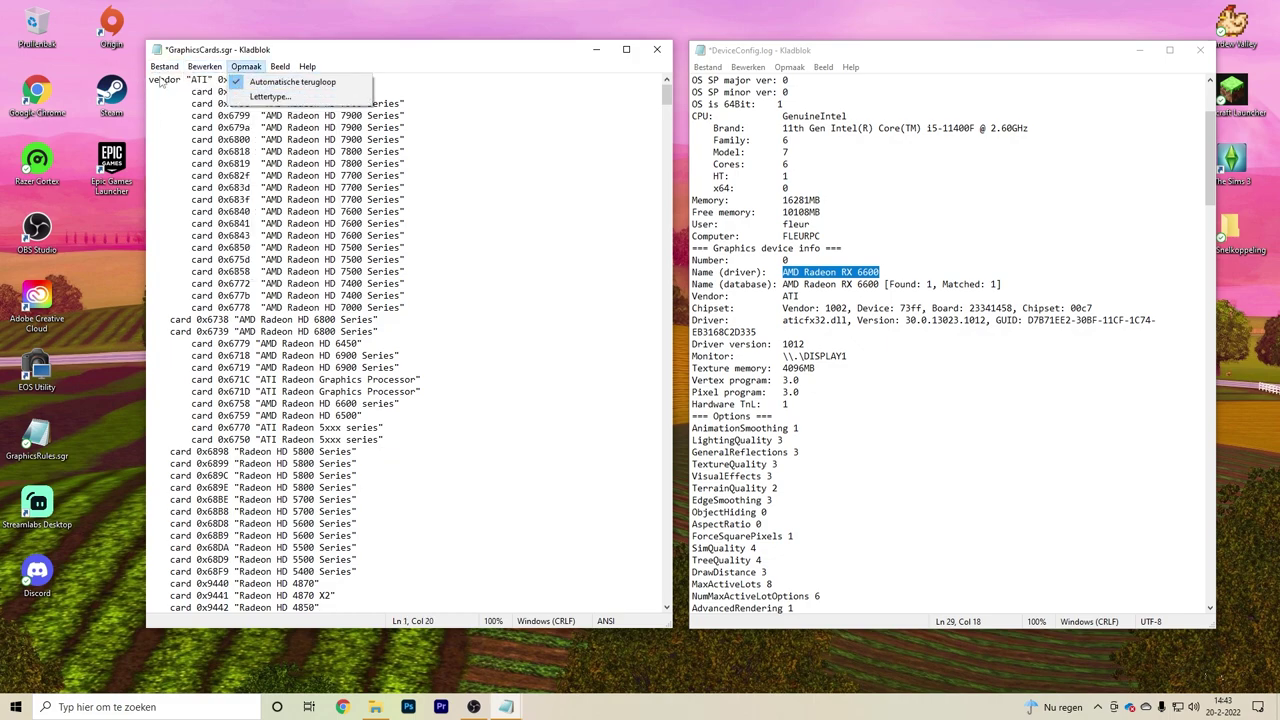
left_click(557, 121)
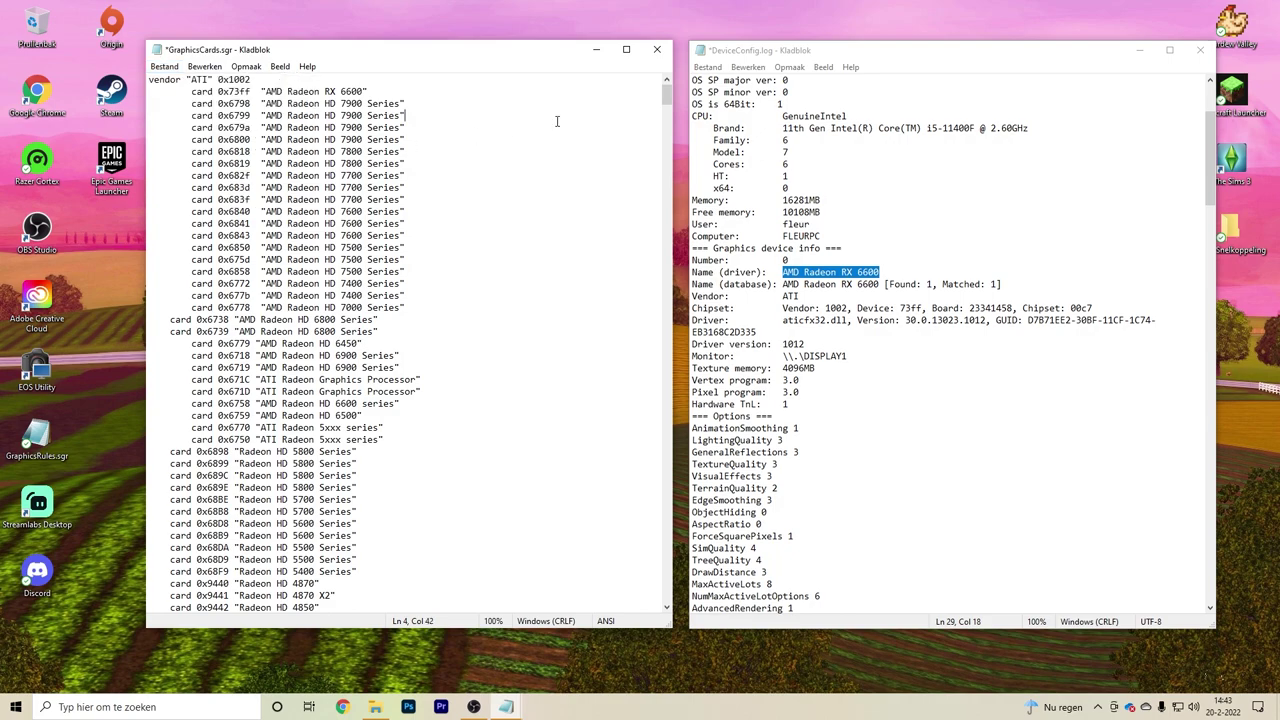
left_click(657, 49)
left_click(638, 368)
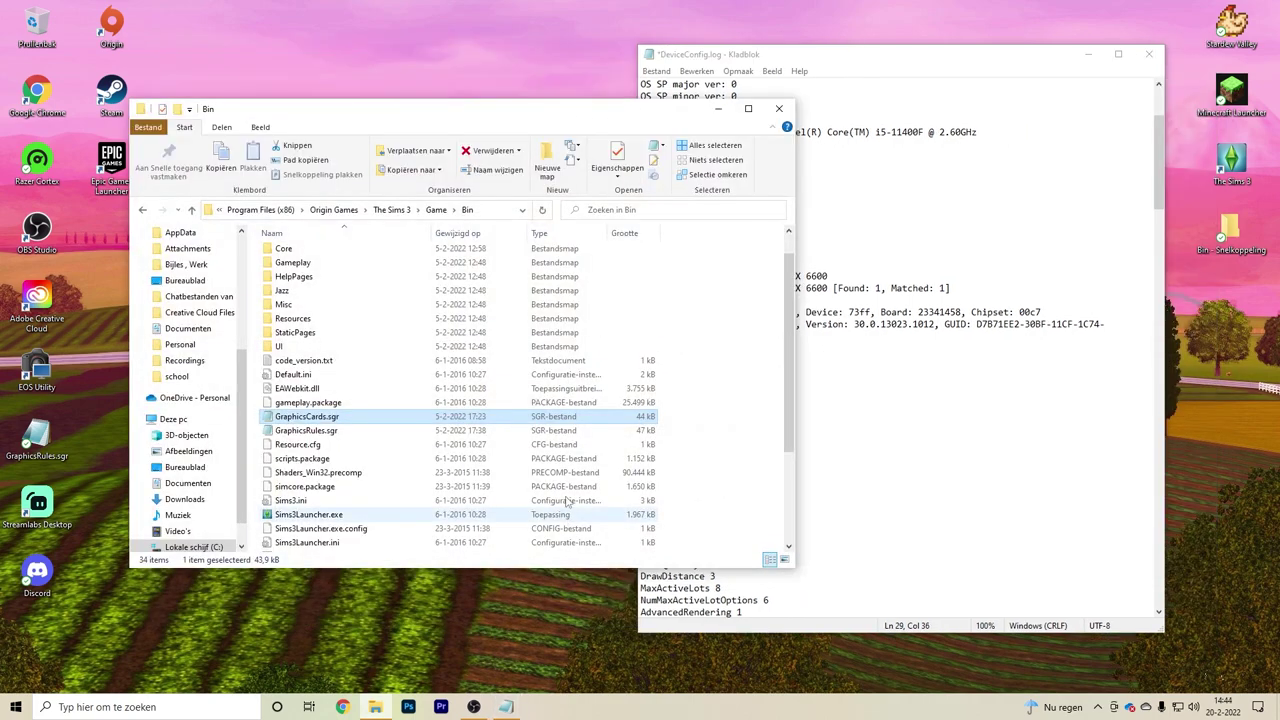
- Open GraphicsRules.sgr from the Bin folder of The Sims 3
left_click(695, 273)
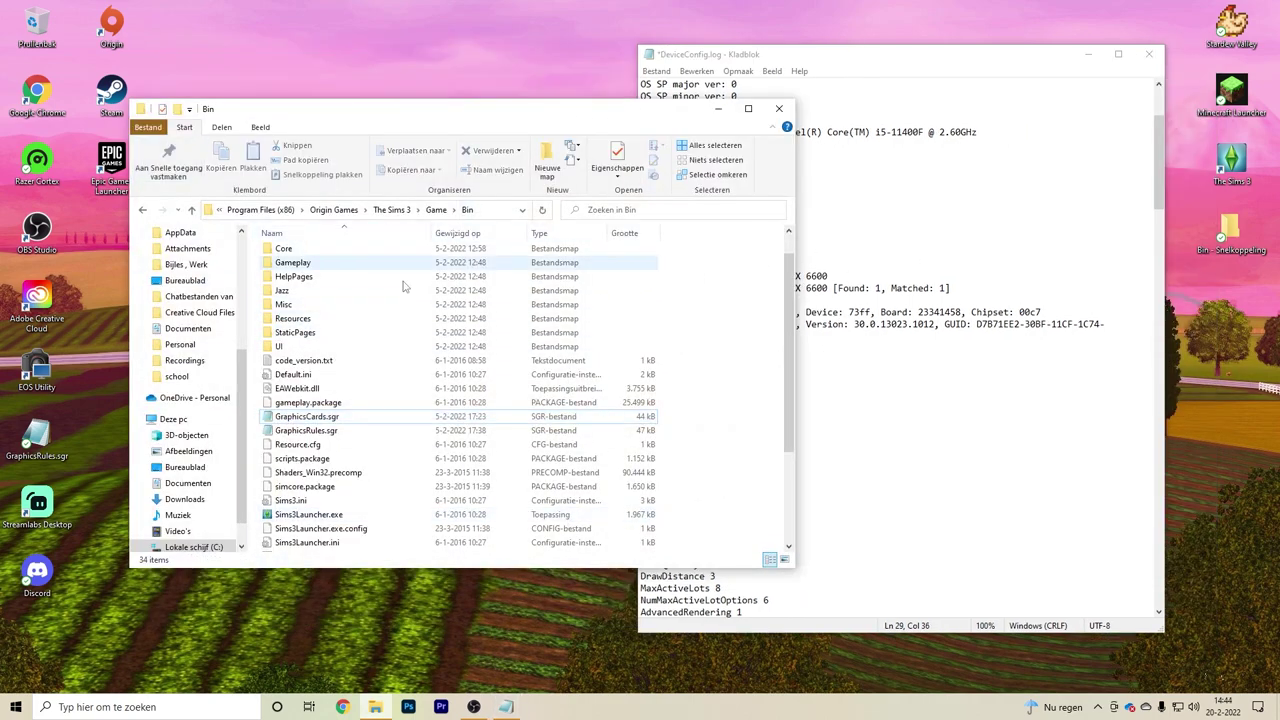
left_click_drag(488, 113, 489, 72)
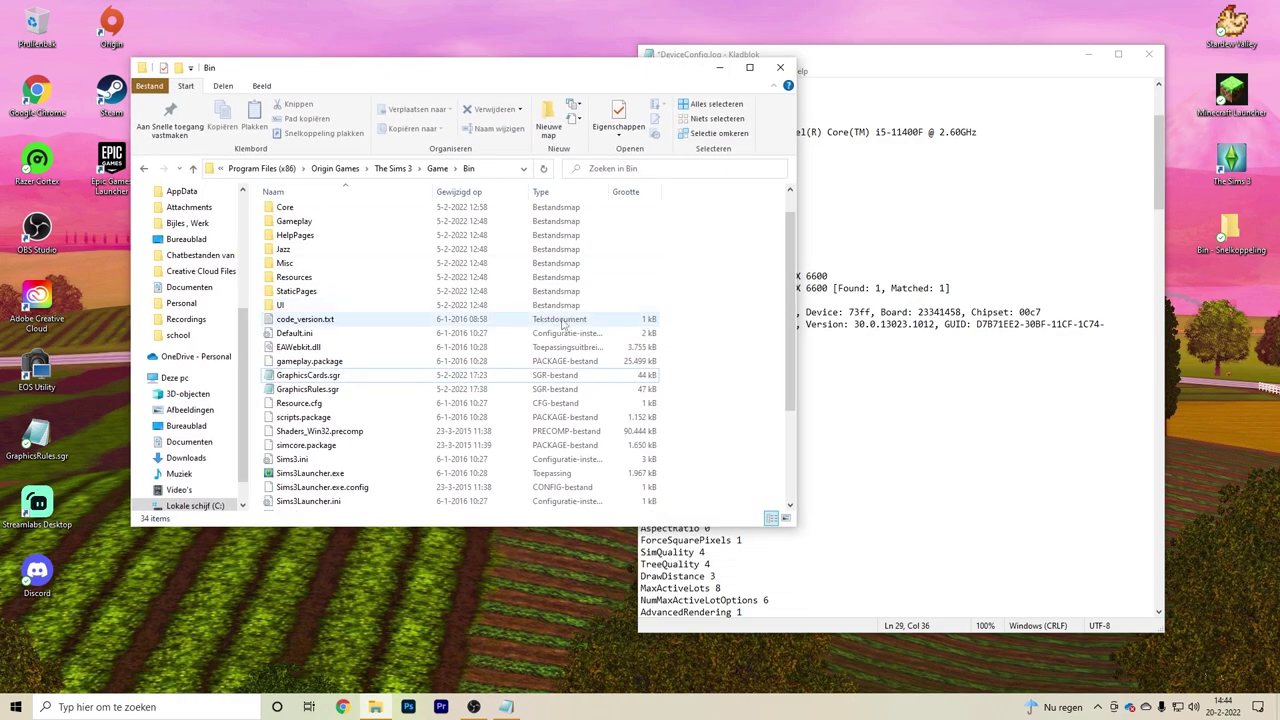
scroll(563, 322, "down", 2)
left_click(300, 308)
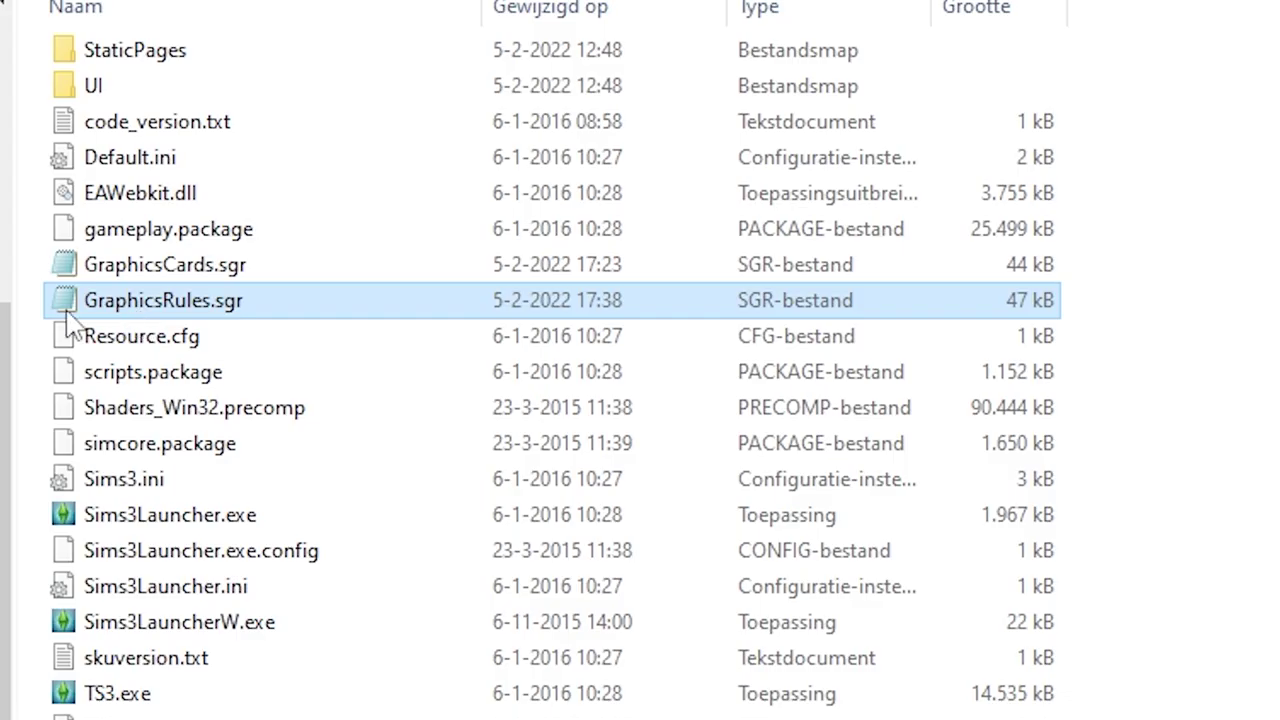
right_click(272, 306)
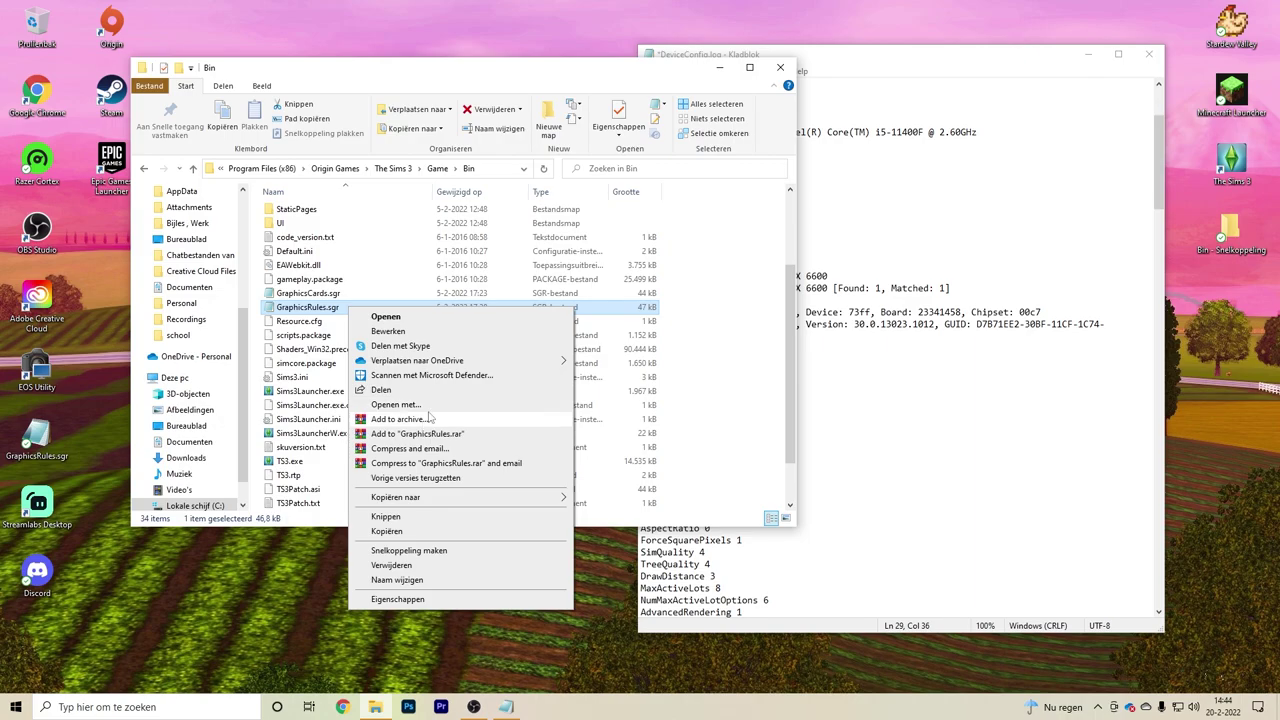
left_click(385, 316)
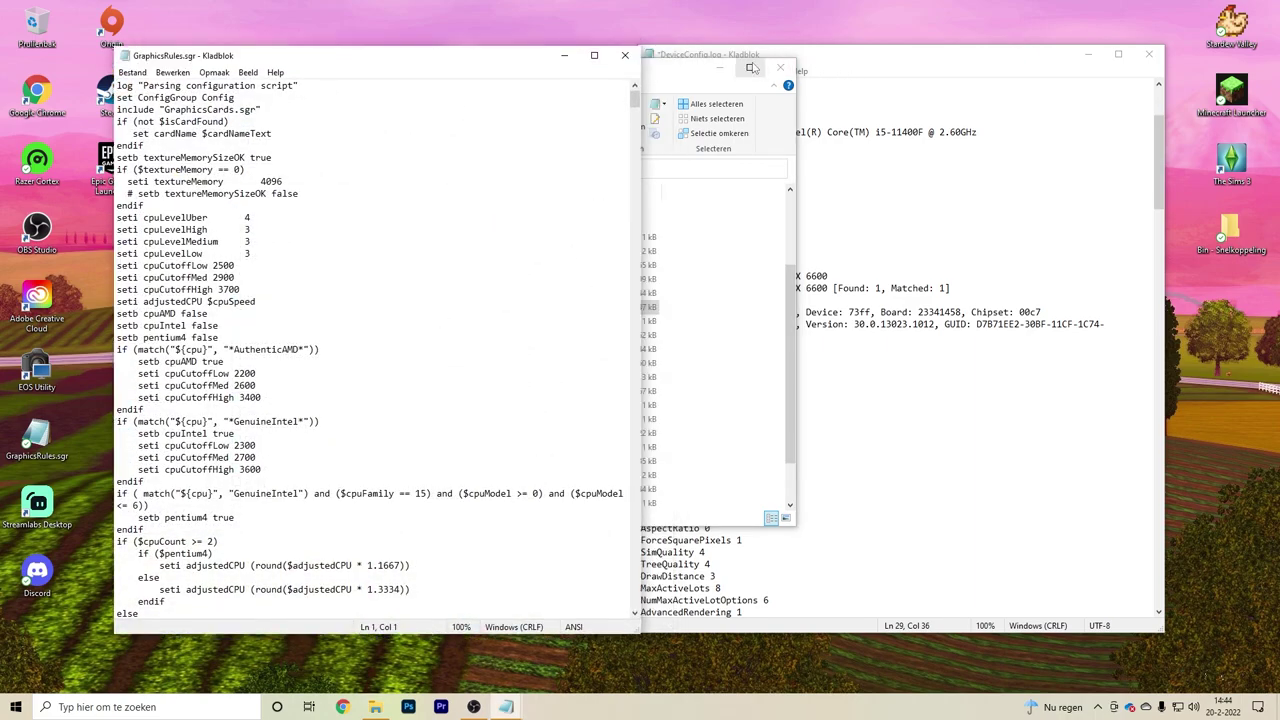
- Bring DeviceConfig.log to the front and place its window beside GraphicsRules.sgr without overlap
left_click(714, 68)
scroll(489, 206, "down", 12)
left_click(750, 62)
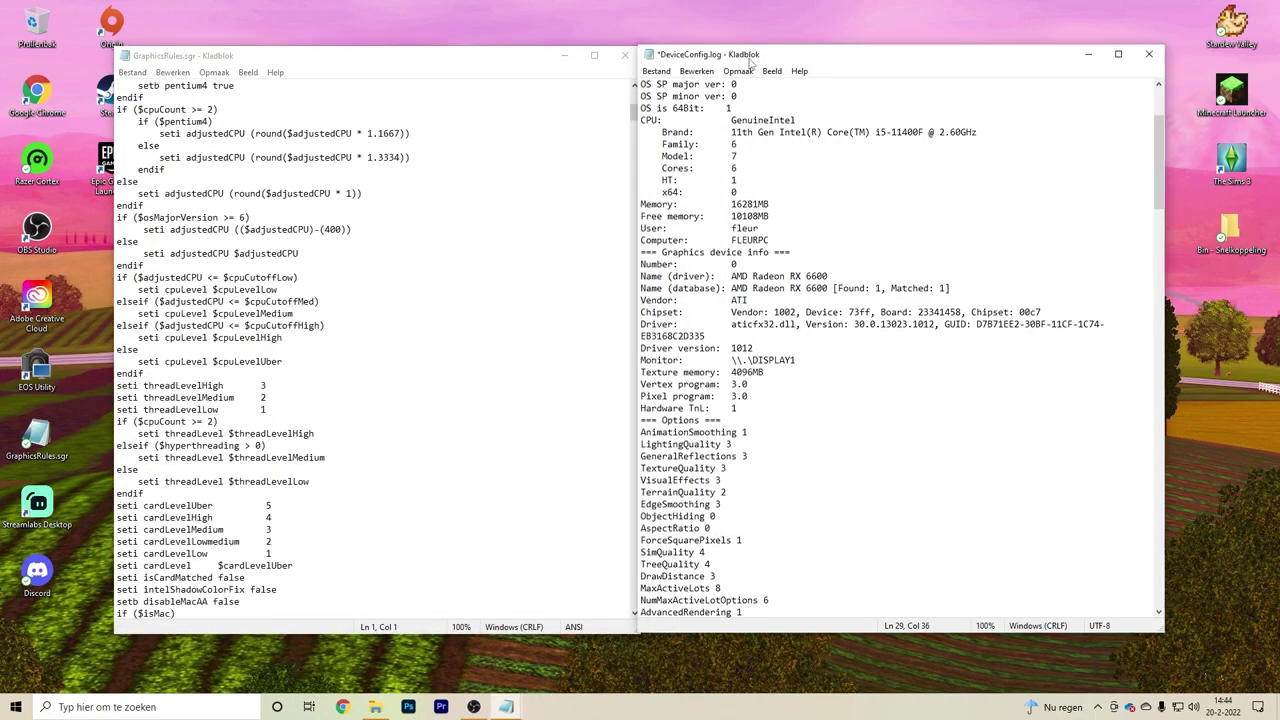
left_click_drag(749, 59, 773, 62)
- Look through the CPU settings and NVIDIA card-matching rules in GraphicsRules.sgr, ending at the start of the file
scroll(583, 166, "down", 11)
left_click_drag(633, 127, 636, 97)
scroll(390, 250, "down", 20)
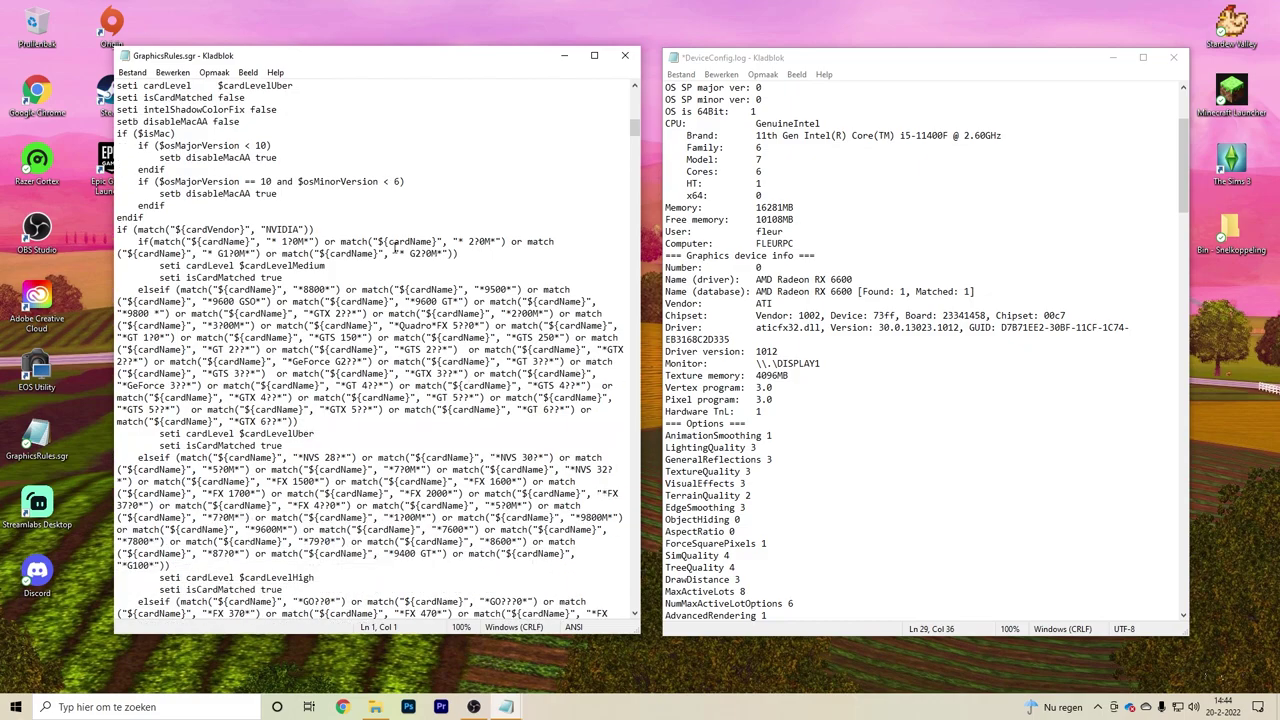
scroll(395, 248, "up", 2)
scroll(395, 248, "down", 10)
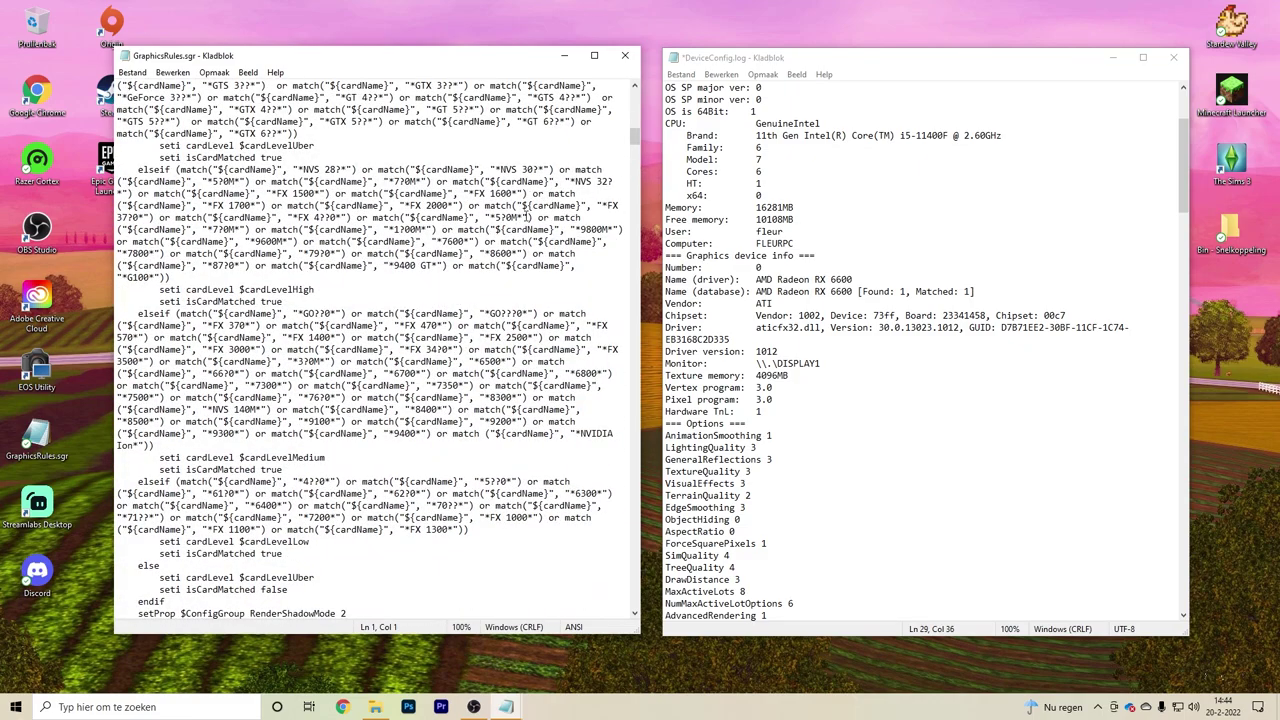
scroll(527, 216, "up", 4)
scroll(561, 337, "up", 15)
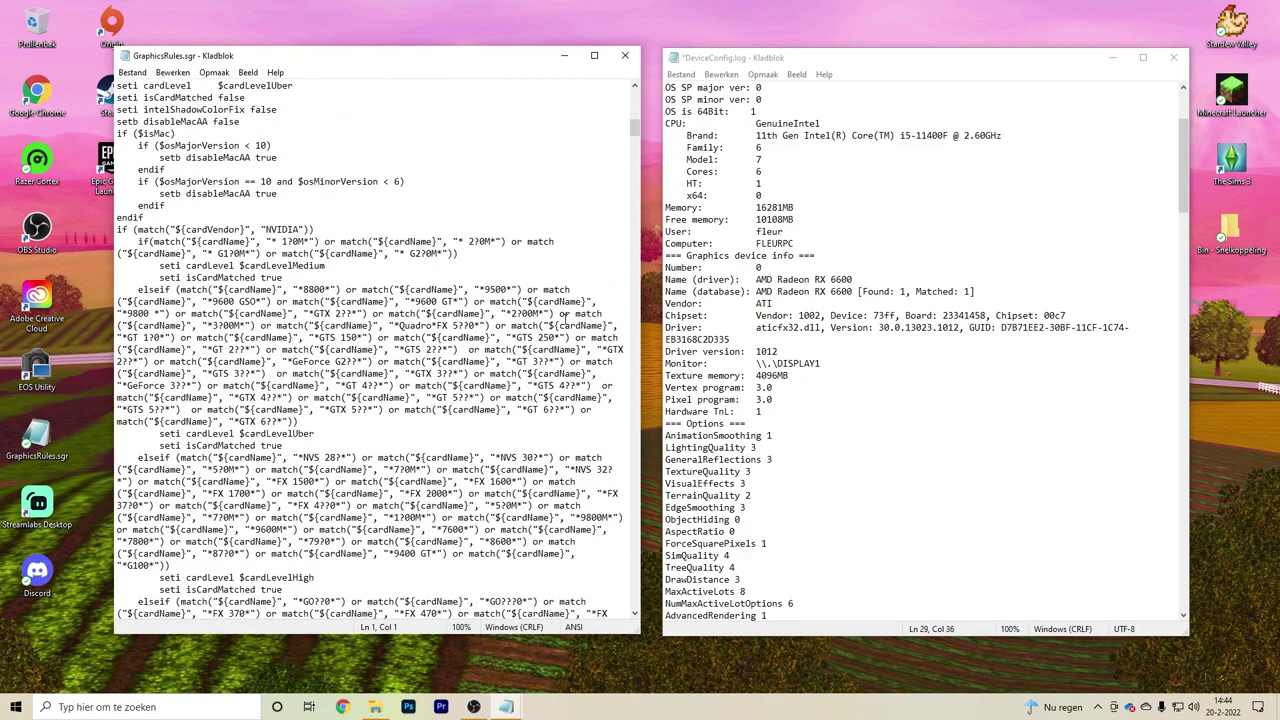
scroll(585, 244, "up", 10)
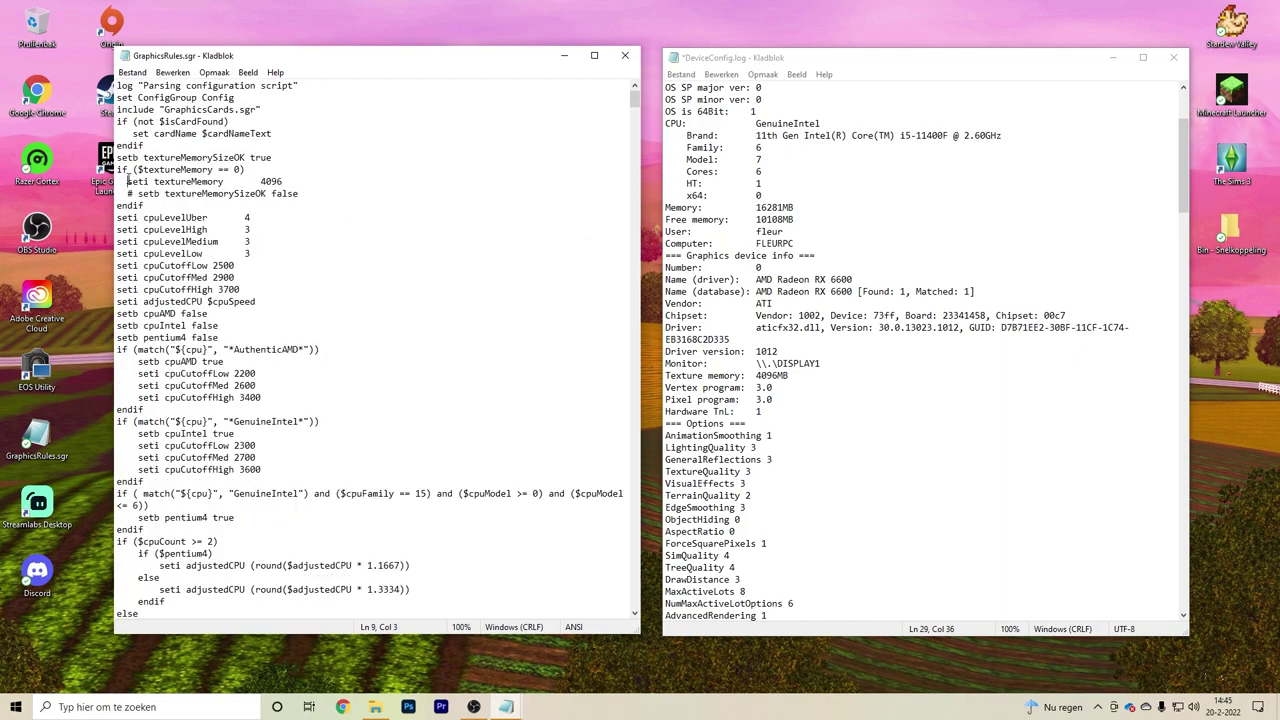
- Highlight the seti textureMemory setting and its value near the start of GraphicsRules.sgr
left_click_drag(127, 181, 228, 178)
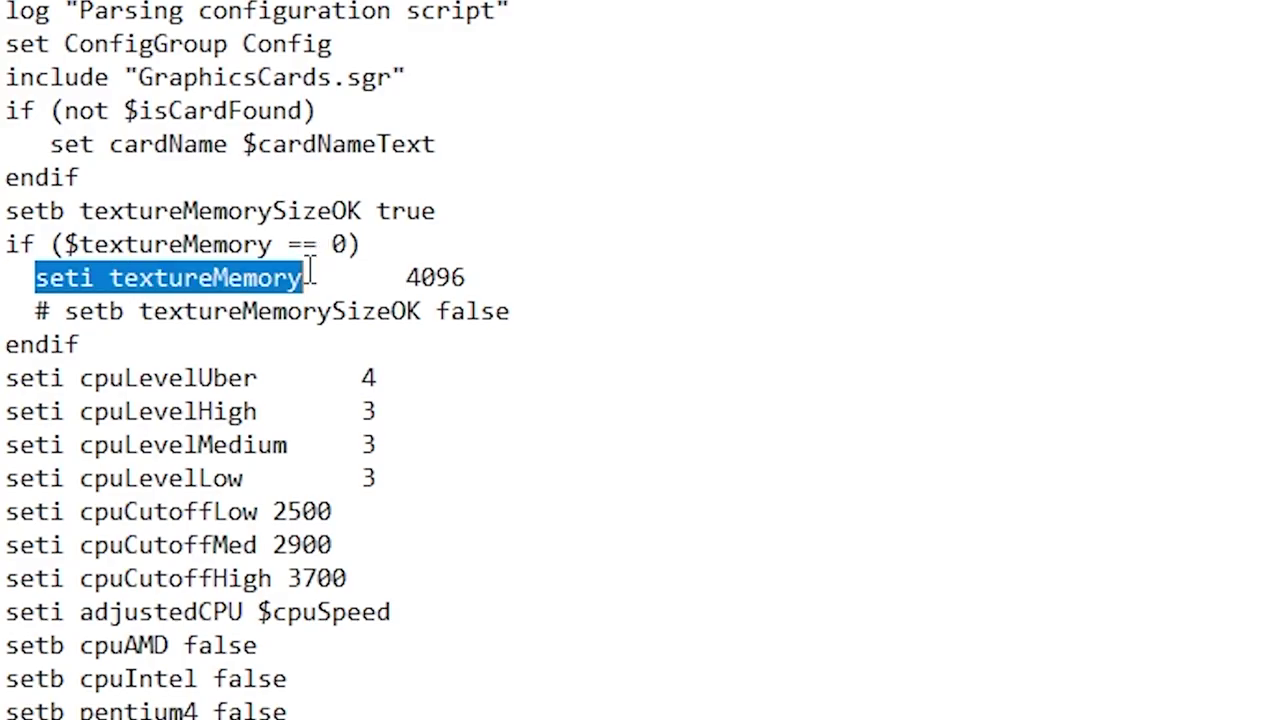
left_click(312, 272)
mouse_move(397, 272)
left_mouse_down()
mouse_move(474, 275)
mouse_move(411, 257)
left_mouse_up()
left_click(480, 268)
left_click(455, 270)
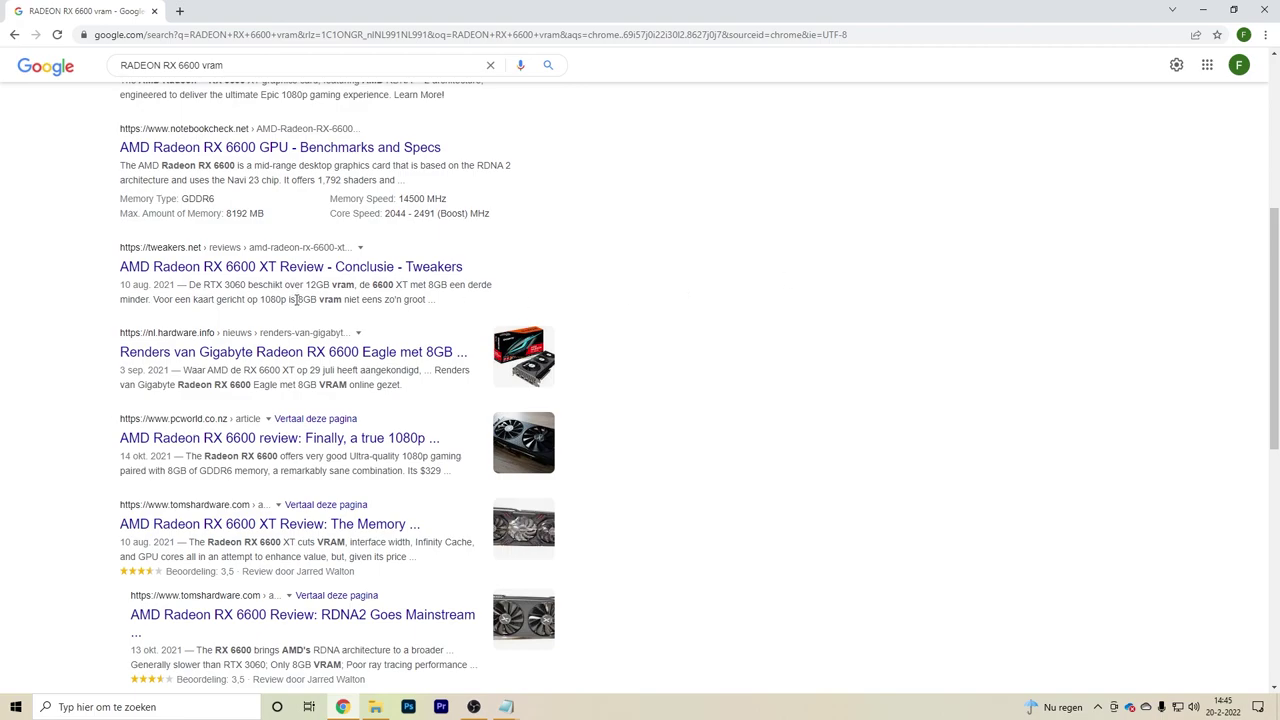
- Check the Radeon RX 6600 VRAM size in the Chrome search results and minimize the browser
left_click_drag(296, 299, 343, 299)
scroll(827, 347, "up", 4)
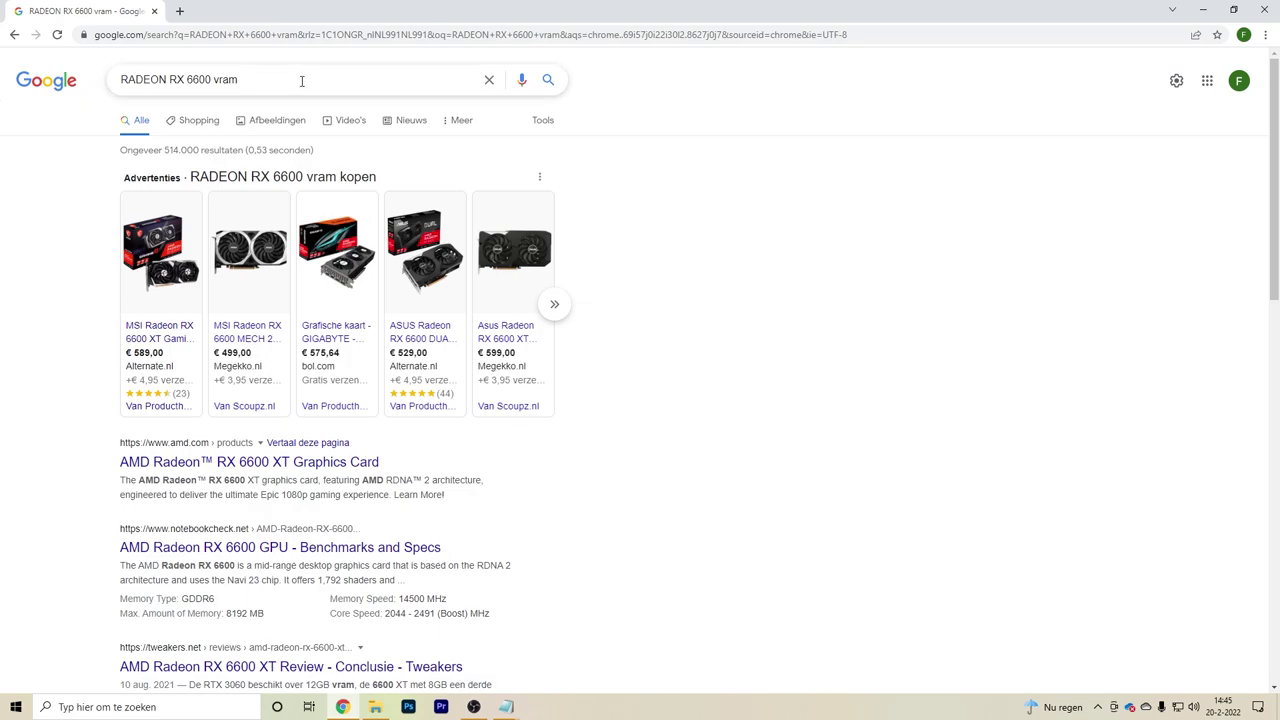
left_click_drag(238, 80, 213, 80)
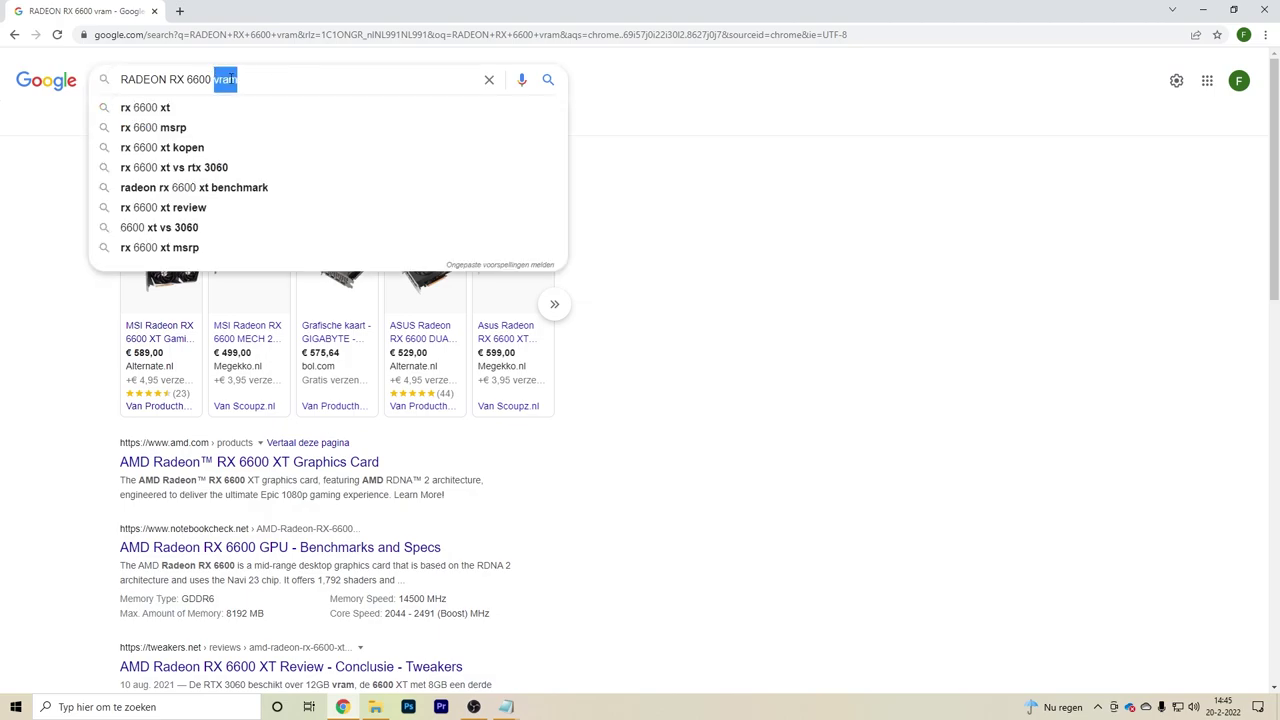
left_click(993, 282)
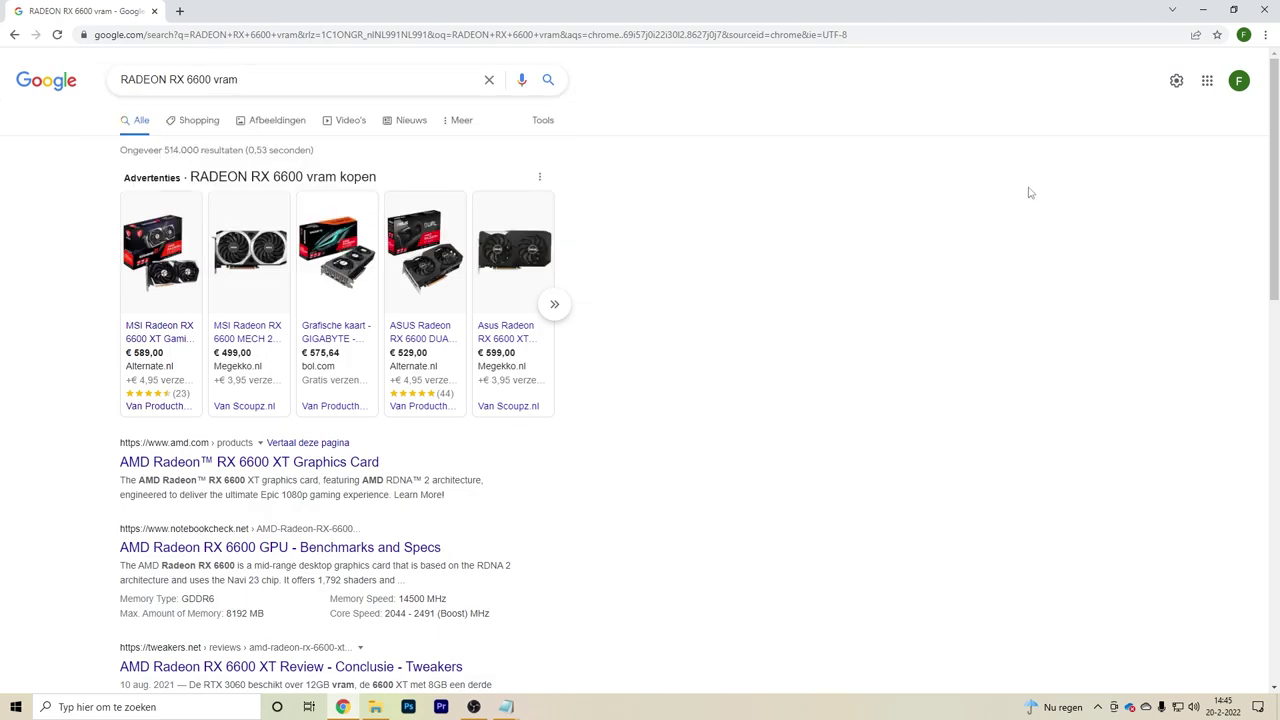
left_click(1203, 9)
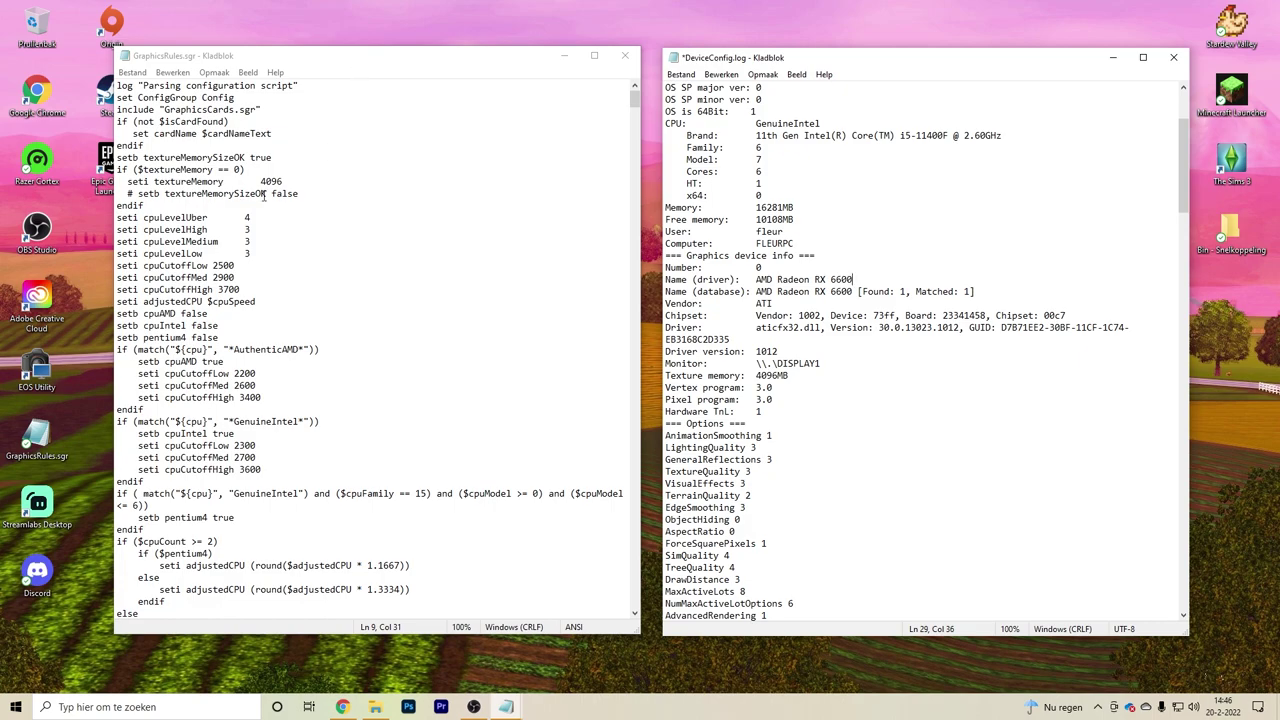
- Select the textureMemory value 4096 in GraphicsRules.sgr to inspect it, leaving the cursor at the line's end
mouse_move(281, 180)
left_mouse_down()
mouse_move(255, 180)
mouse_move(297, 180)
left_mouse_up()
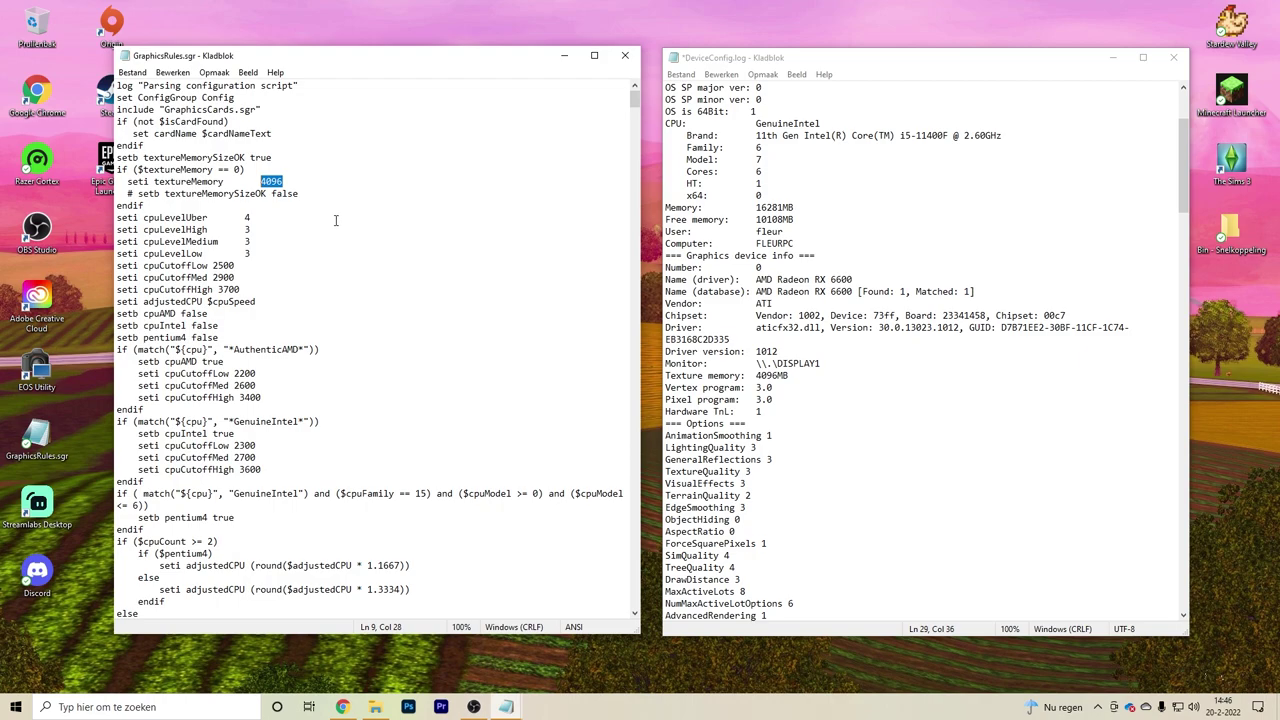
left_click(289, 178)
double_click(263, 181)
left_click(295, 179)
- Examine the # mark and the space in front of "setb textureMemorySizeOK false"
left_click_drag(133, 191, 127, 189)
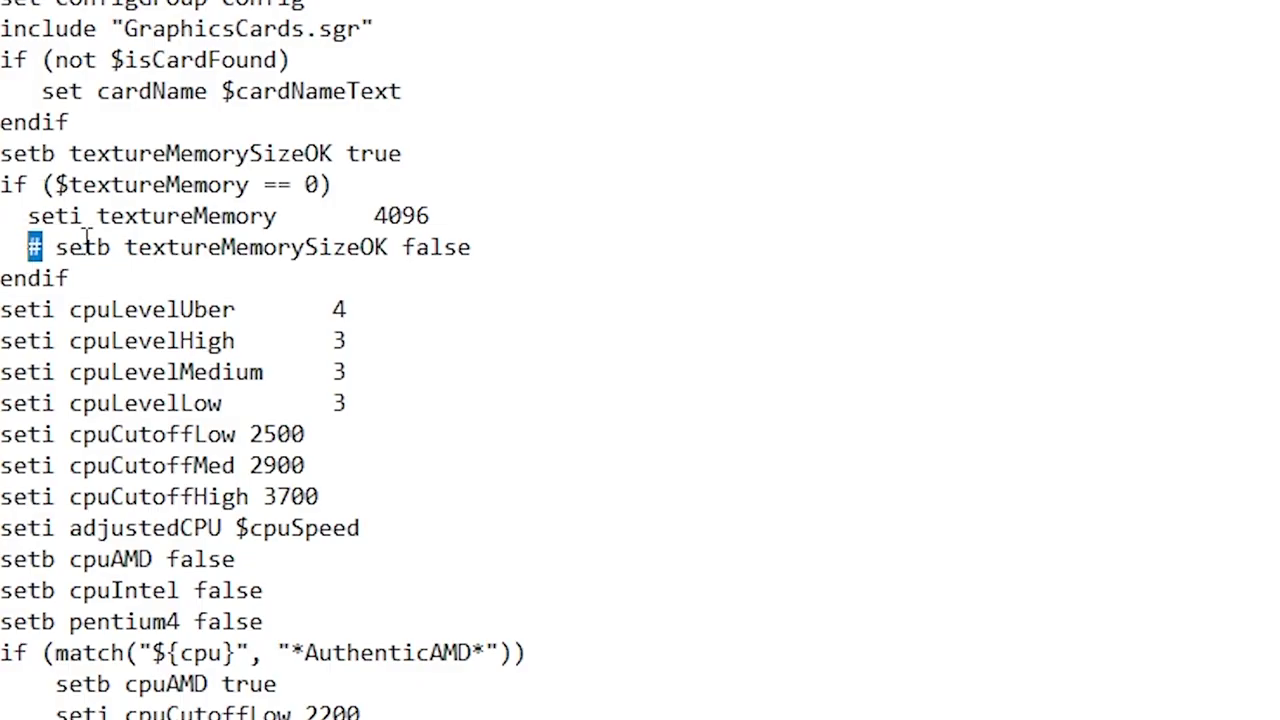
type("#")
left_click(41, 237)
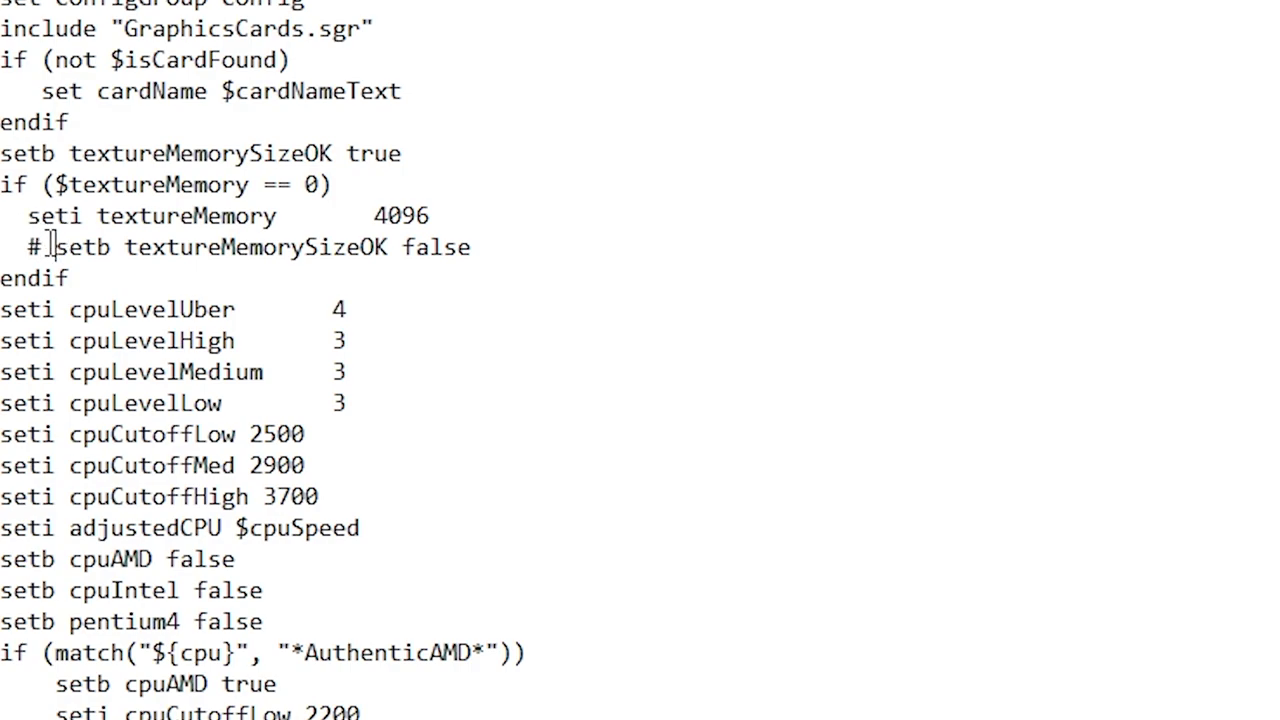
mouse_move(54, 238)
left_mouse_down()
mouse_move(29, 236)
mouse_move(72, 243)
left_mouse_up()
left_click(42, 241)
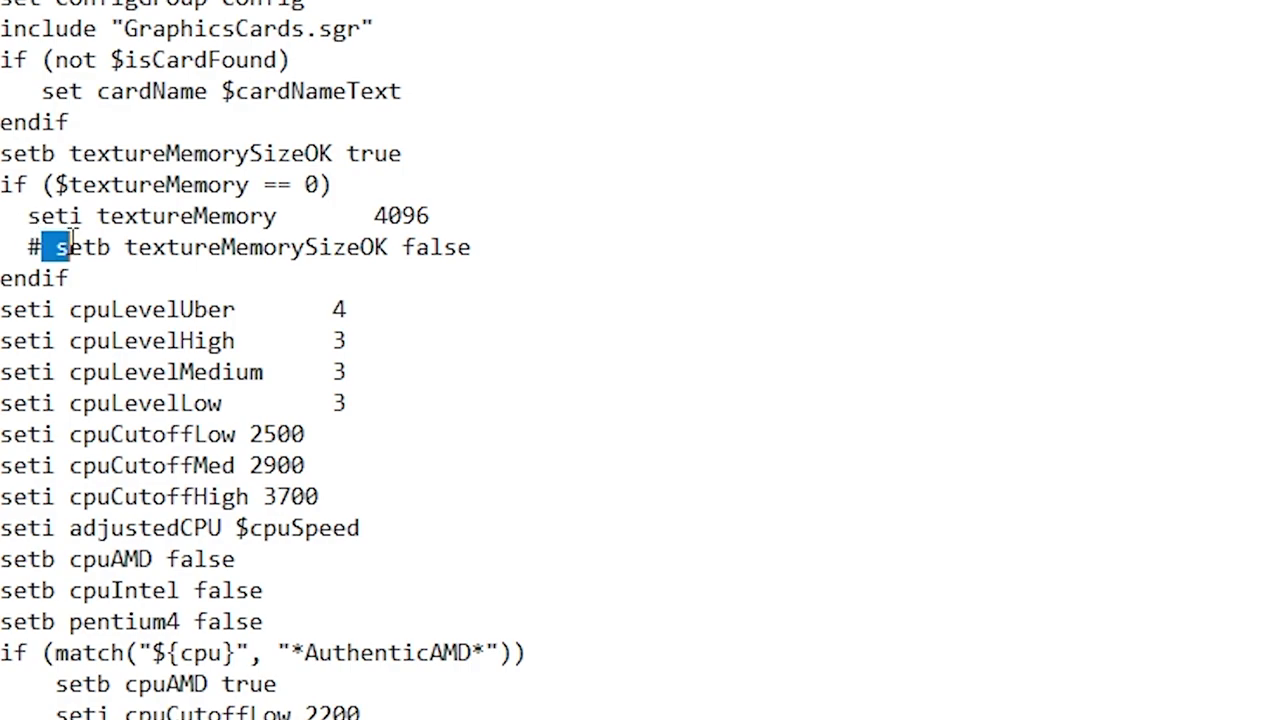
left_click(66, 243)
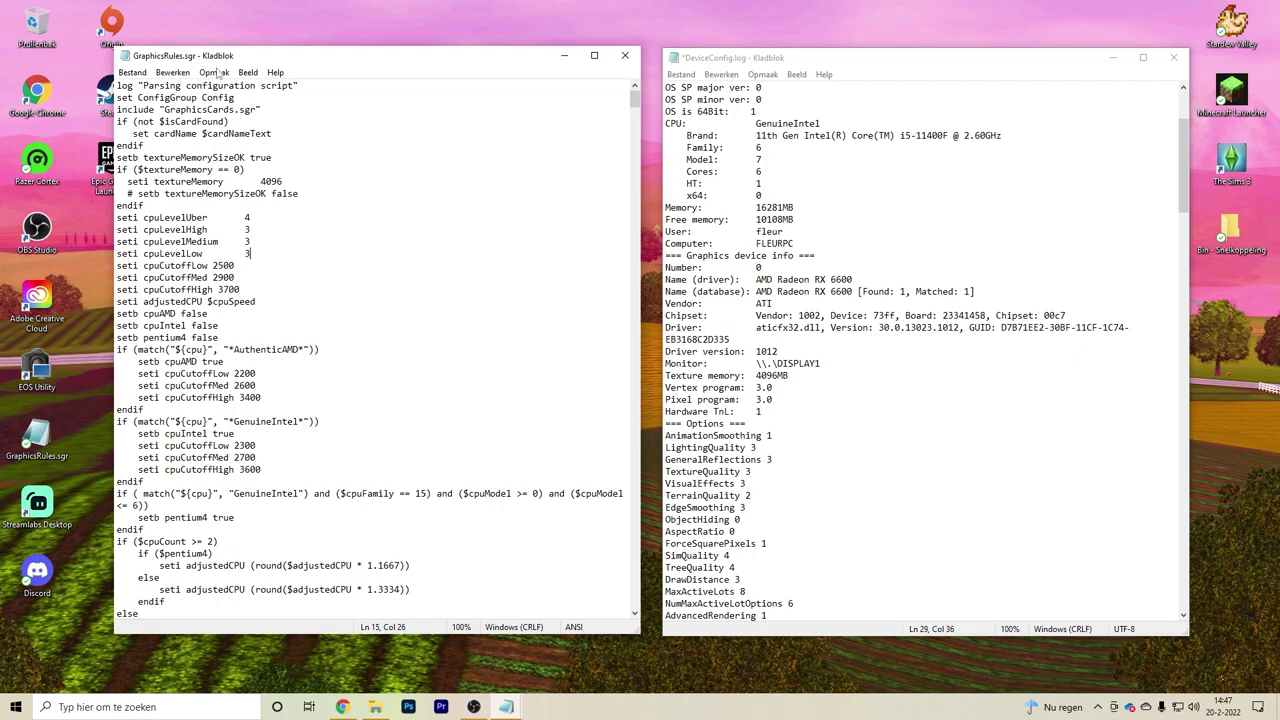
- Find and highlight the NVIDIA cardVendor match line in GraphicsRules.sgr
left_click(86, 411)
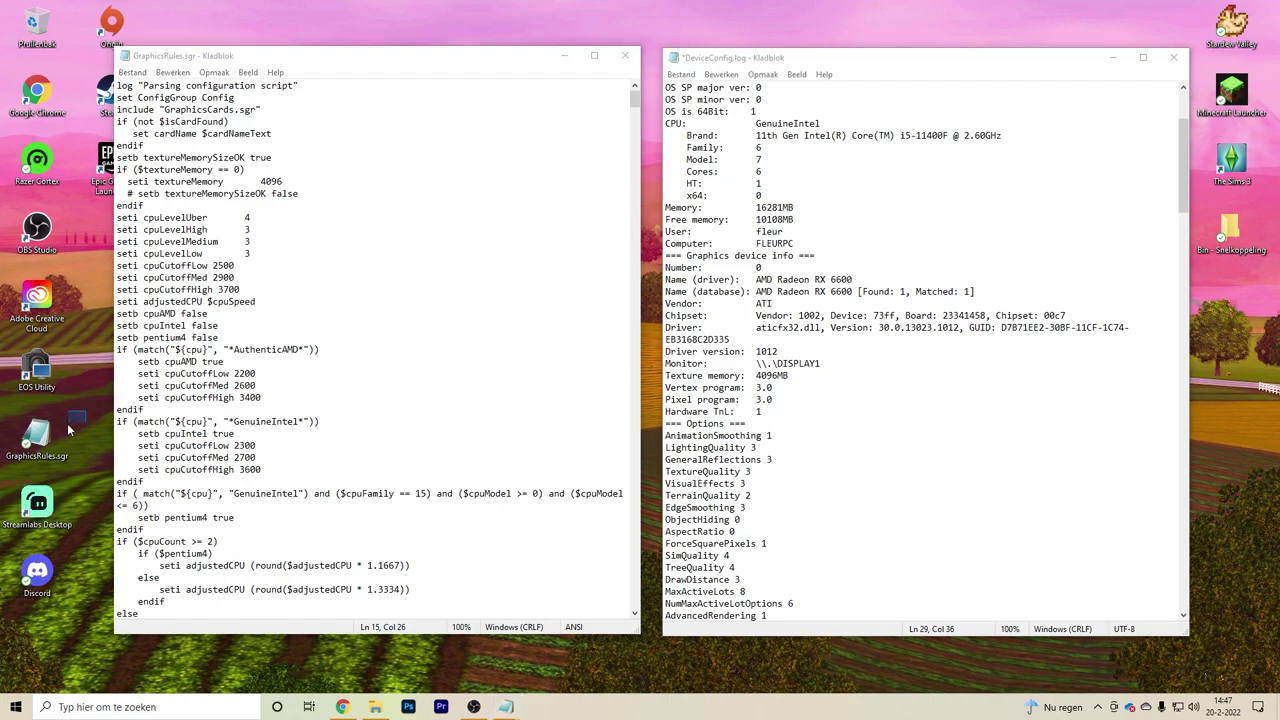
left_click(264, 63)
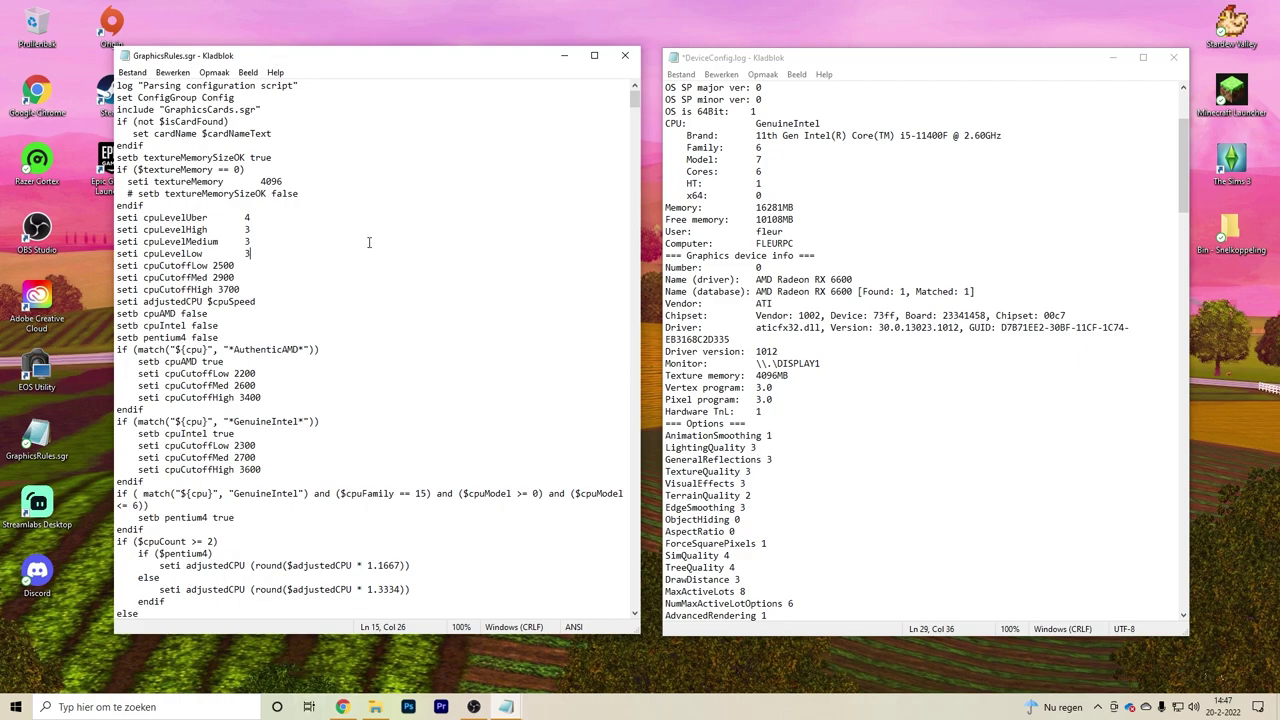
scroll(369, 243, "down", 20)
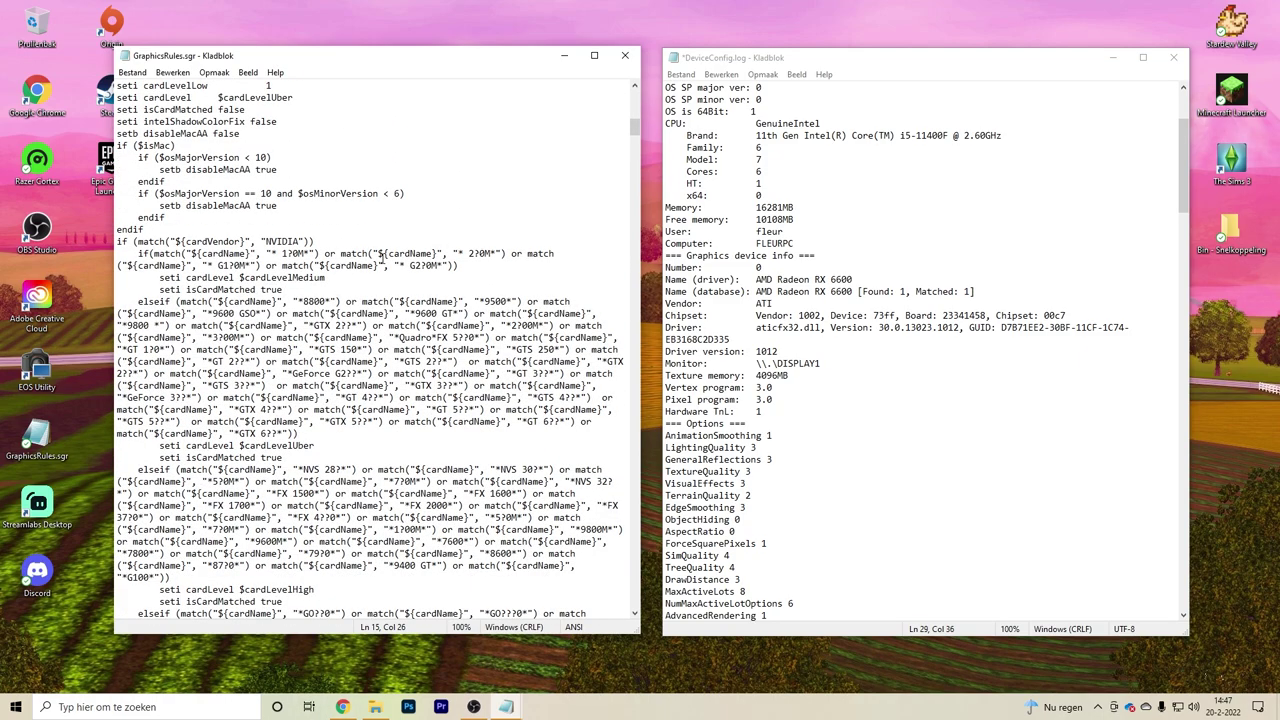
mouse_move(118, 248)
left_mouse_down()
mouse_move(320, 236)
mouse_move(164, 253)
mouse_move(115, 238)
left_mouse_up()
left_click(320, 236)
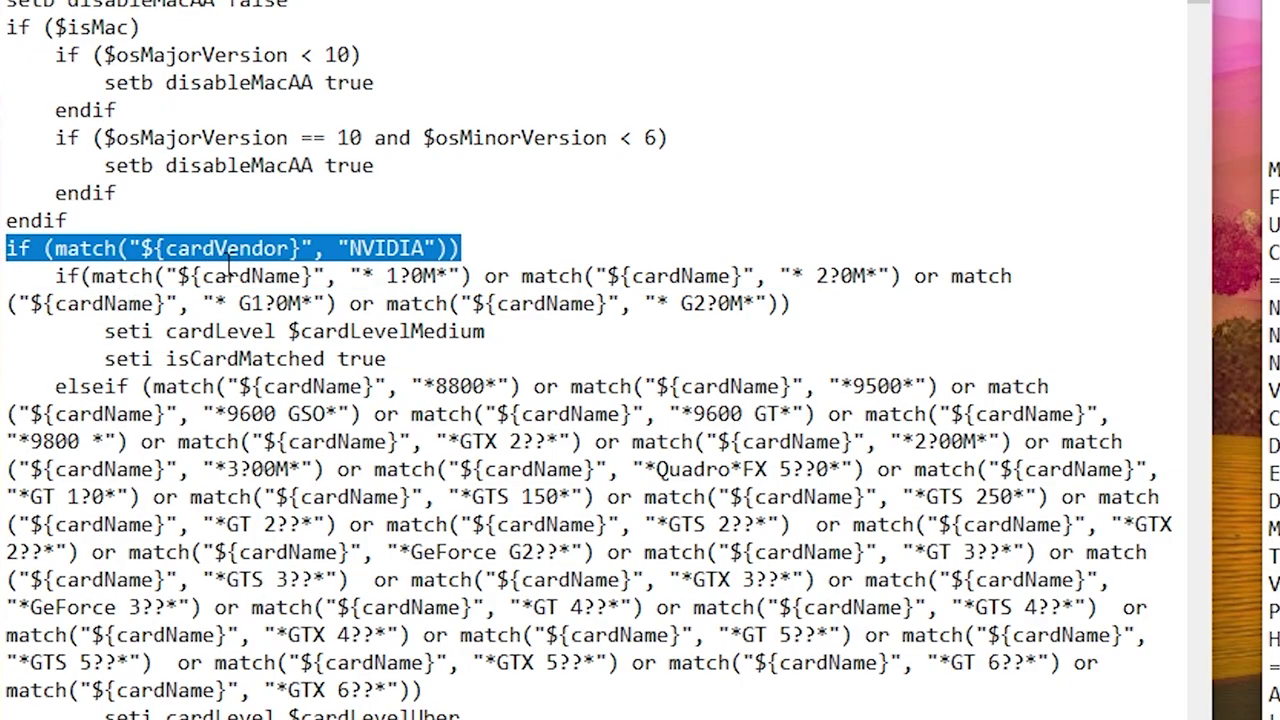
left_click(474, 245)
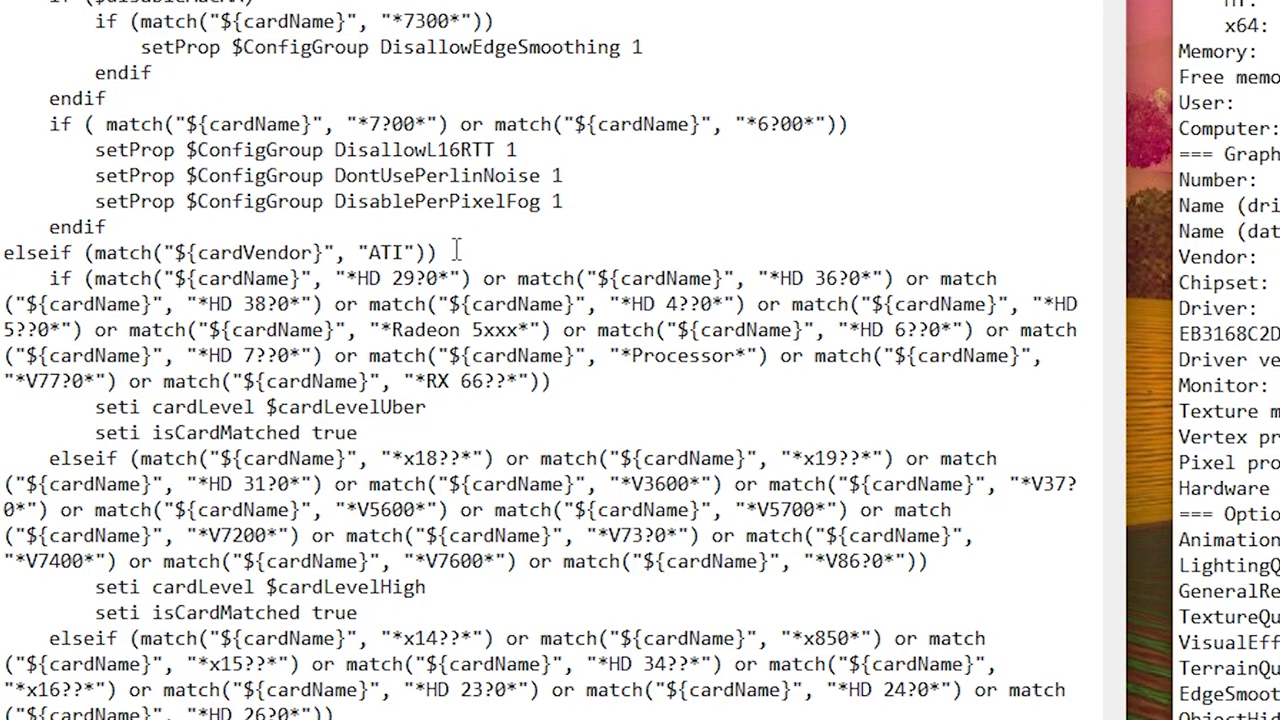
- Highlight the ATI cardVendor match line in GraphicsRules.sgr and view the card rules beneath it
left_click_drag(444, 252, 3, 252)
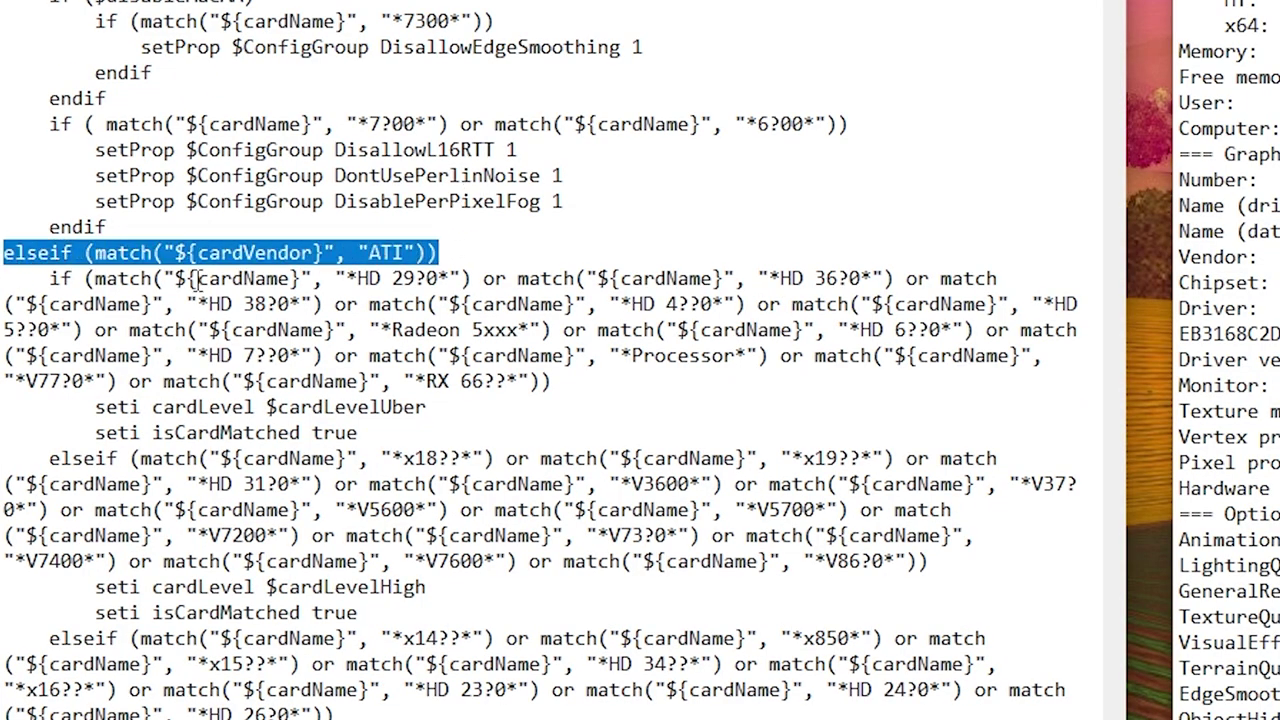
left_click(530, 253)
scroll(531, 253, "down", 5)
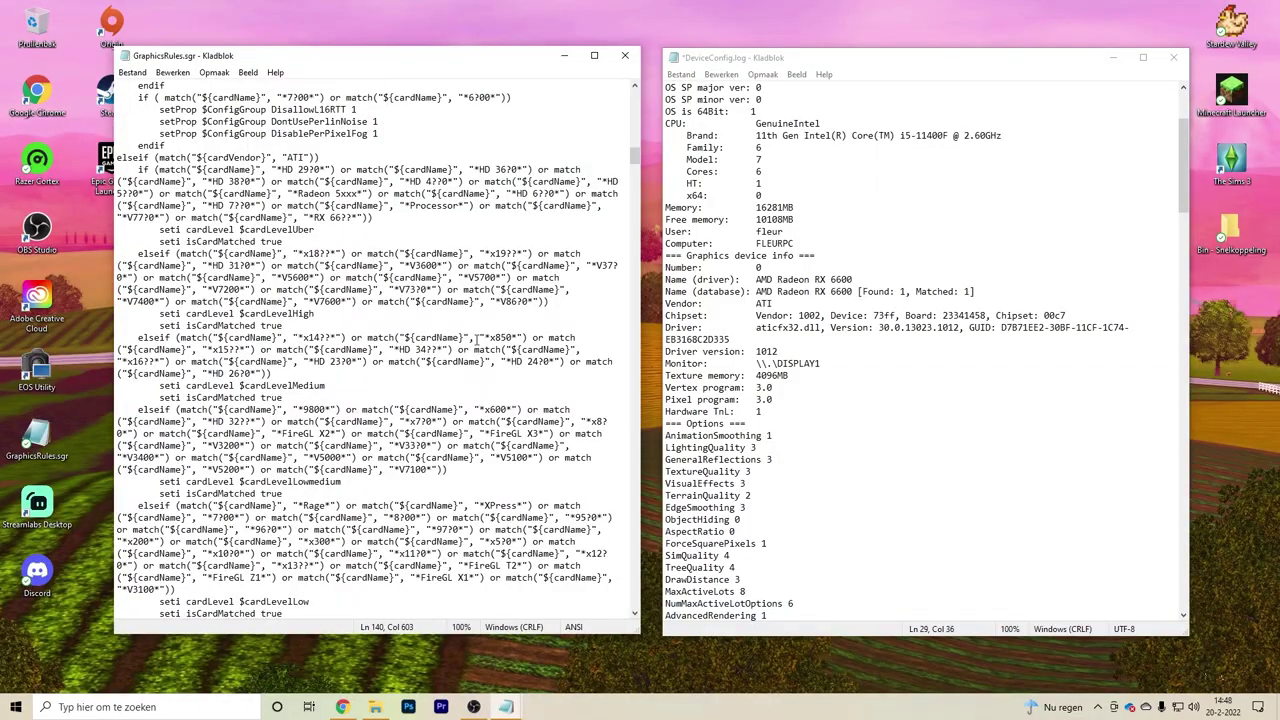
left_click_drag(118, 157, 328, 153)
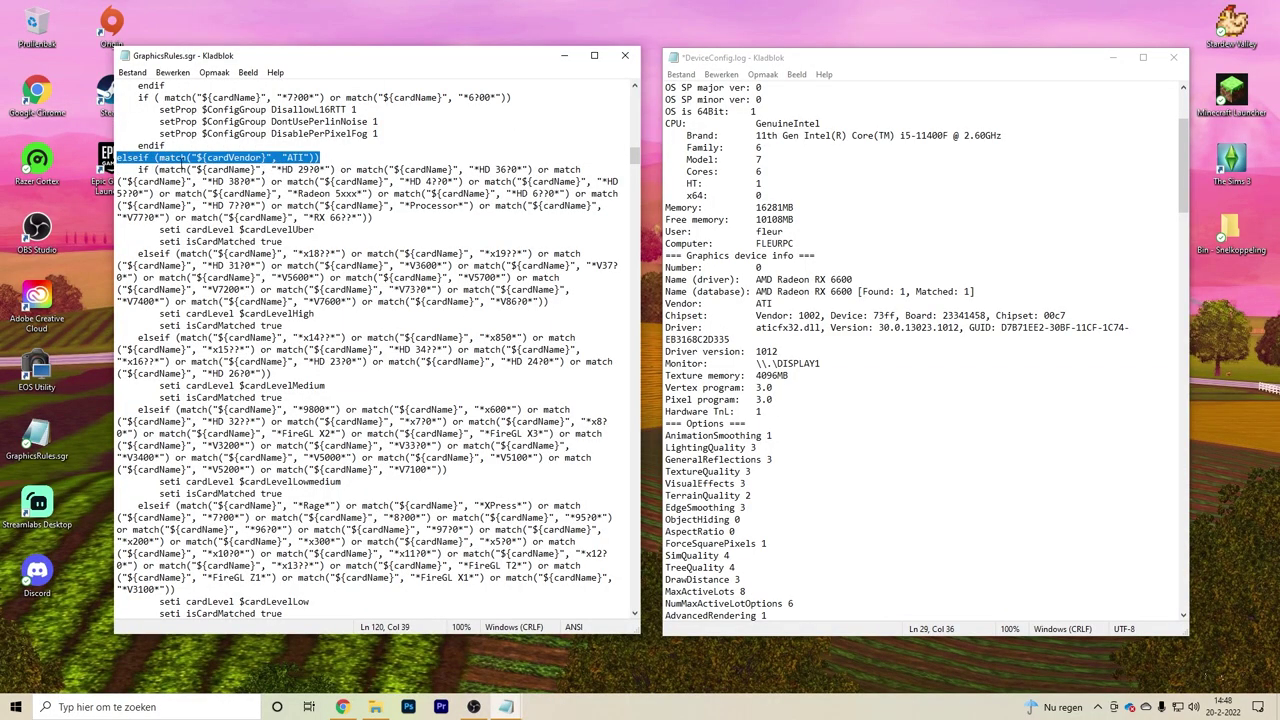
left_click(331, 154)
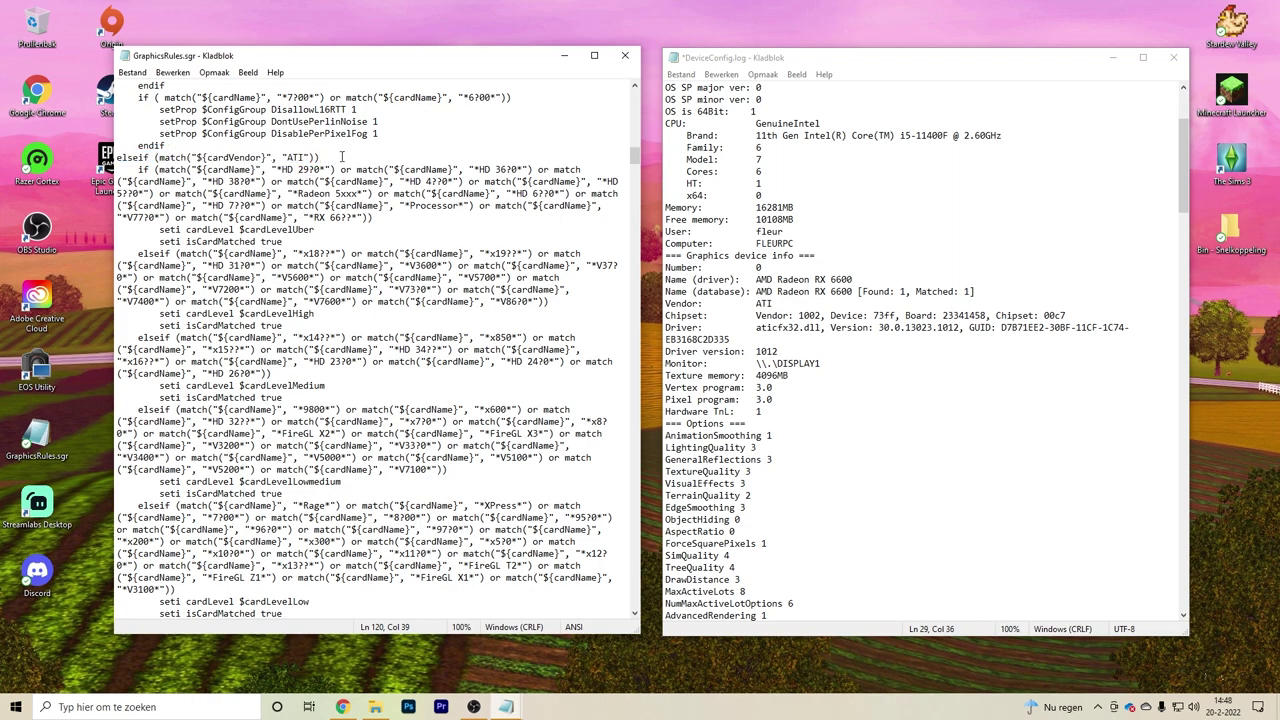
- Go to the start of DeviceConfig.log and highlight the "=== Rating info ===" heading
left_click(772, 57)
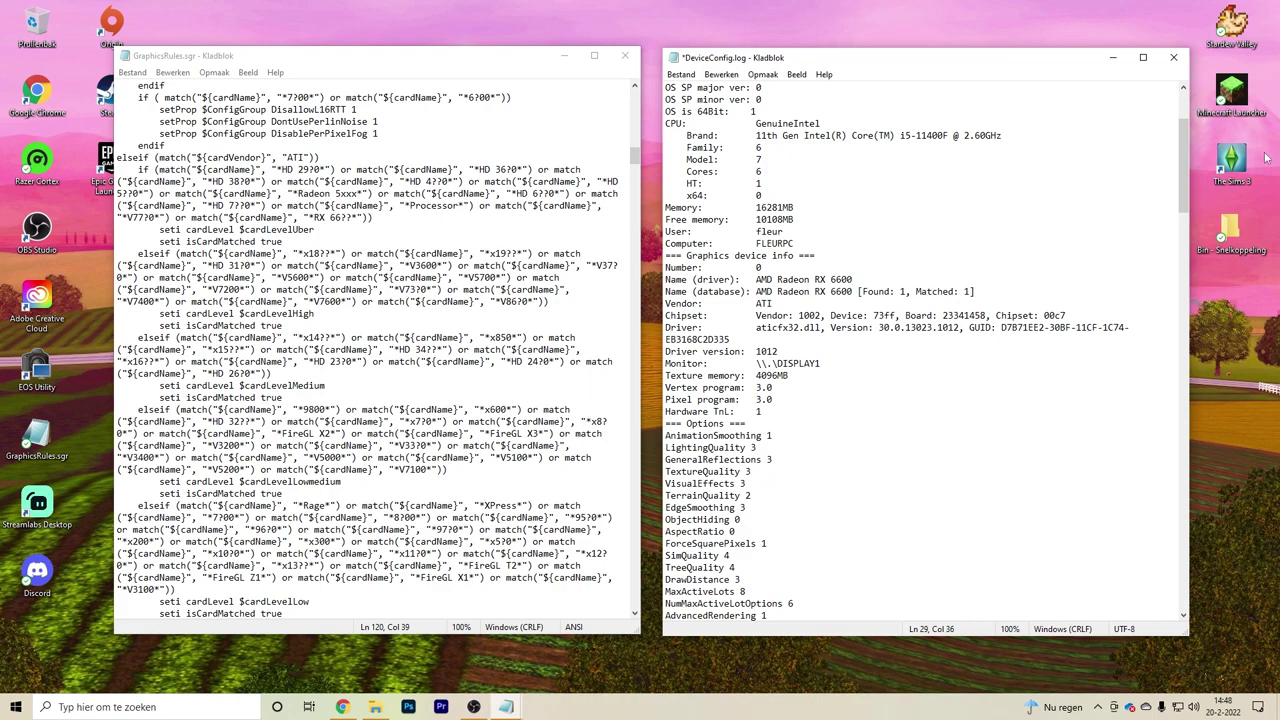
left_click_drag(1181, 128, 1178, 103)
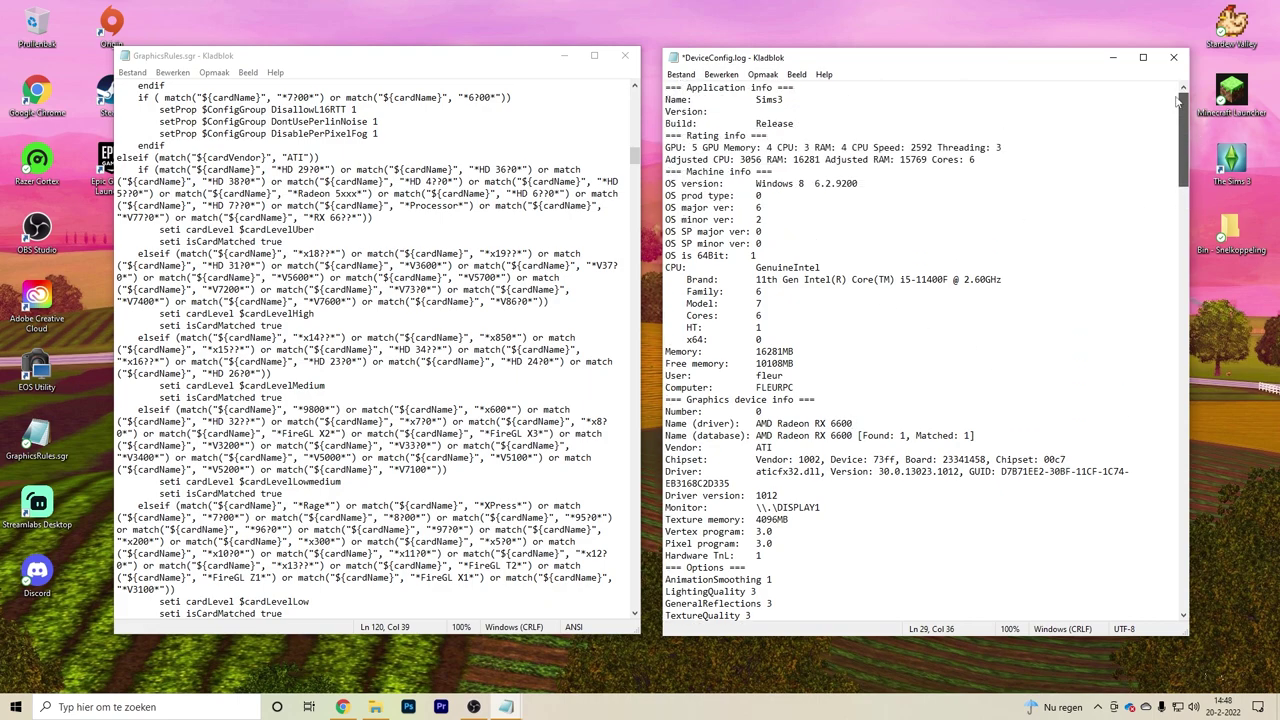
left_click_drag(665, 135, 691, 136)
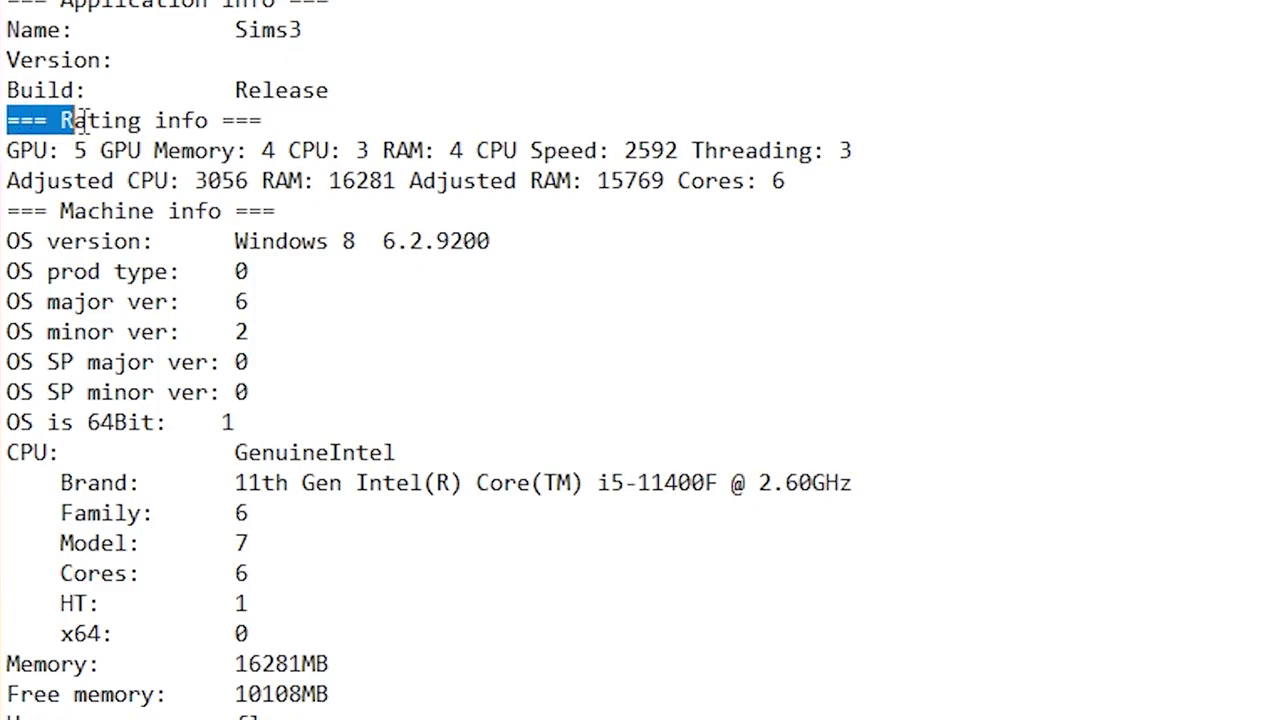
left_click_drag(86, 120, 266, 100)
left_click(266, 120)
- Highlight the GPU label and its rating number under Rating info in DeviceConfig.log
left_click_drag(90, 150, 8, 150)
left_click(73, 150)
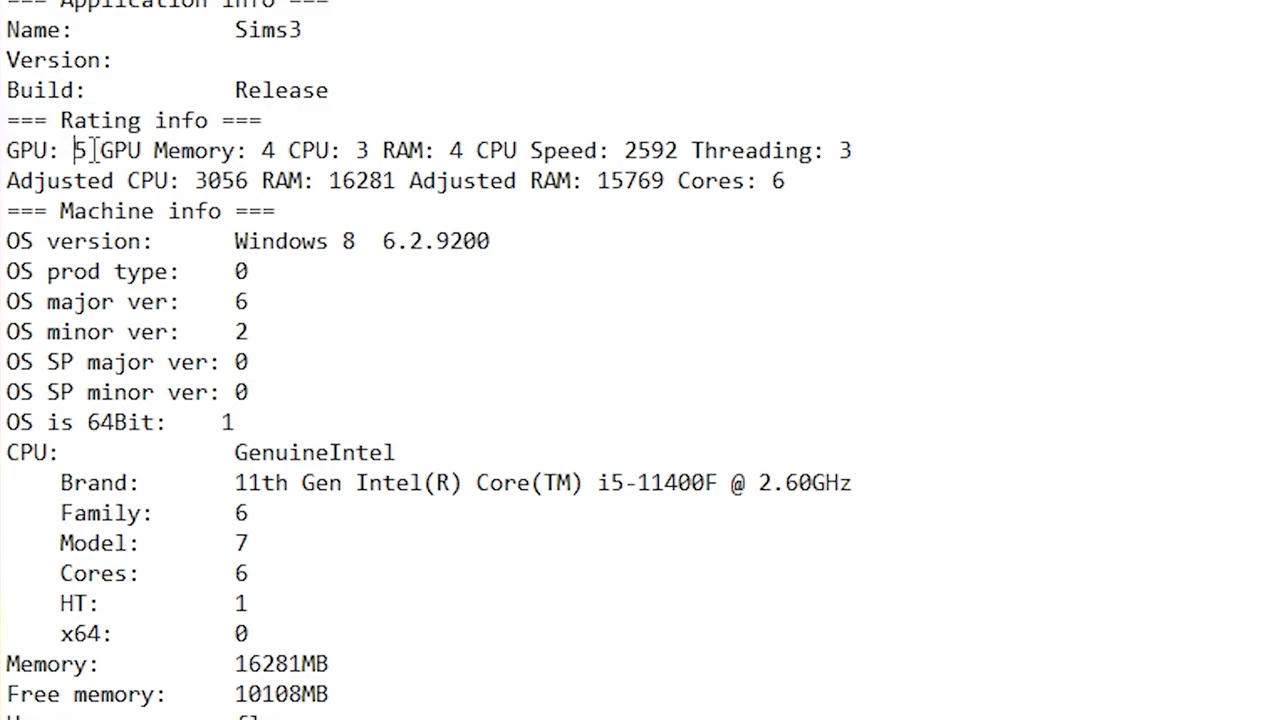
left_click_drag(90, 150, 63, 143)
left_click(75, 149)
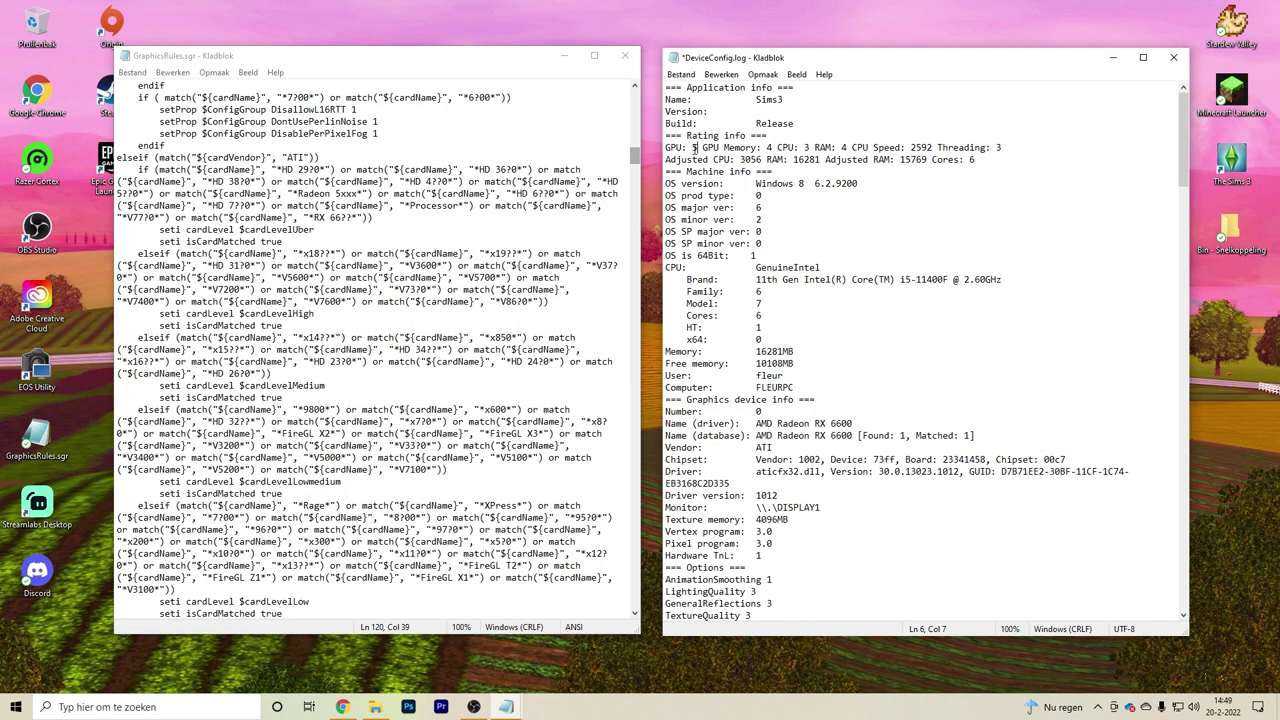
- Try the GPU ratings 4, 3, 2 and 1 in turn in DeviceConfig.log and set the rating back to 5
mouse_move(695, 148)
left_mouse_down()
mouse_move(660, 146)
mouse_move(690, 148)
left_mouse_up()
type("4")
key("BackSpace")
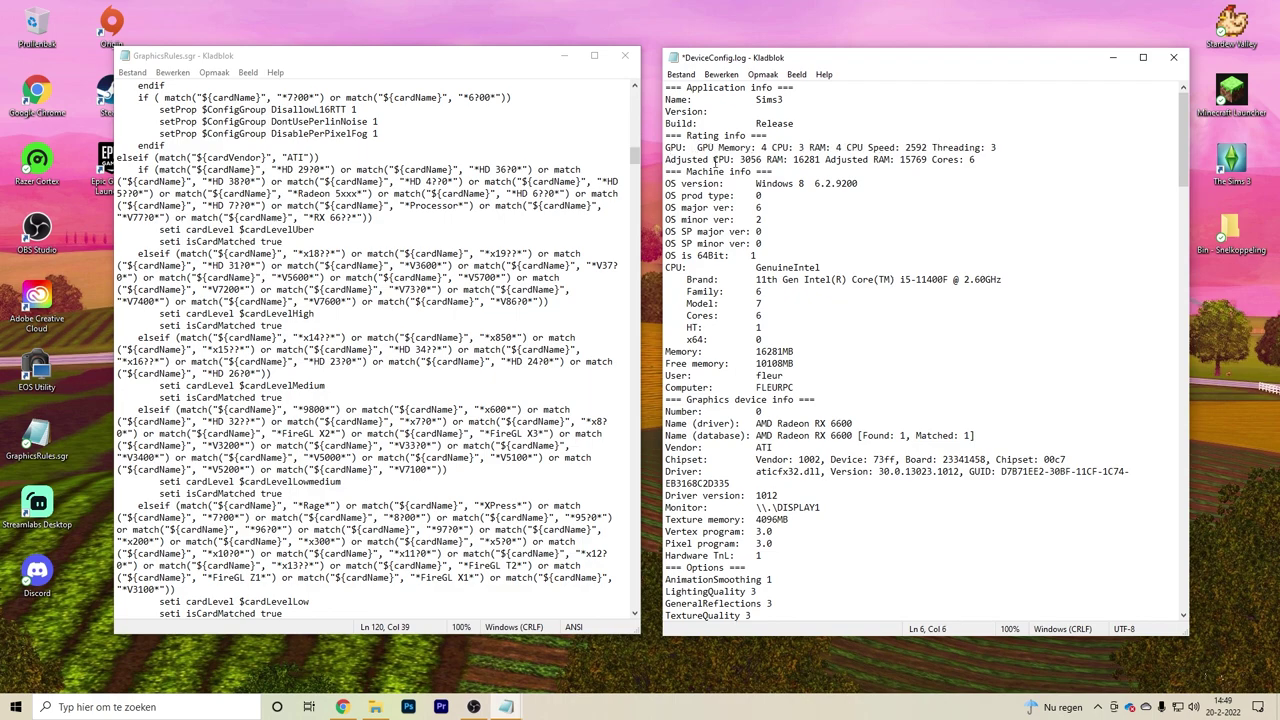
type("3")
key("BackSpace")
type("2")
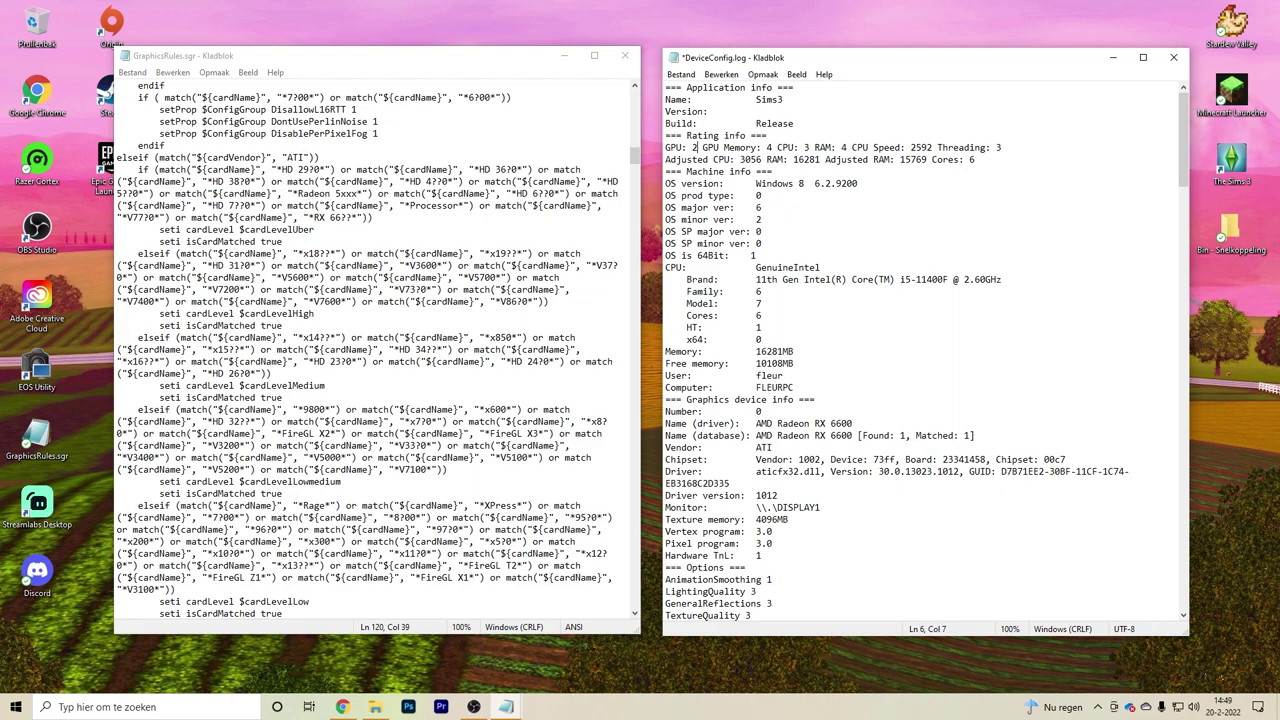
key("BackSpace")
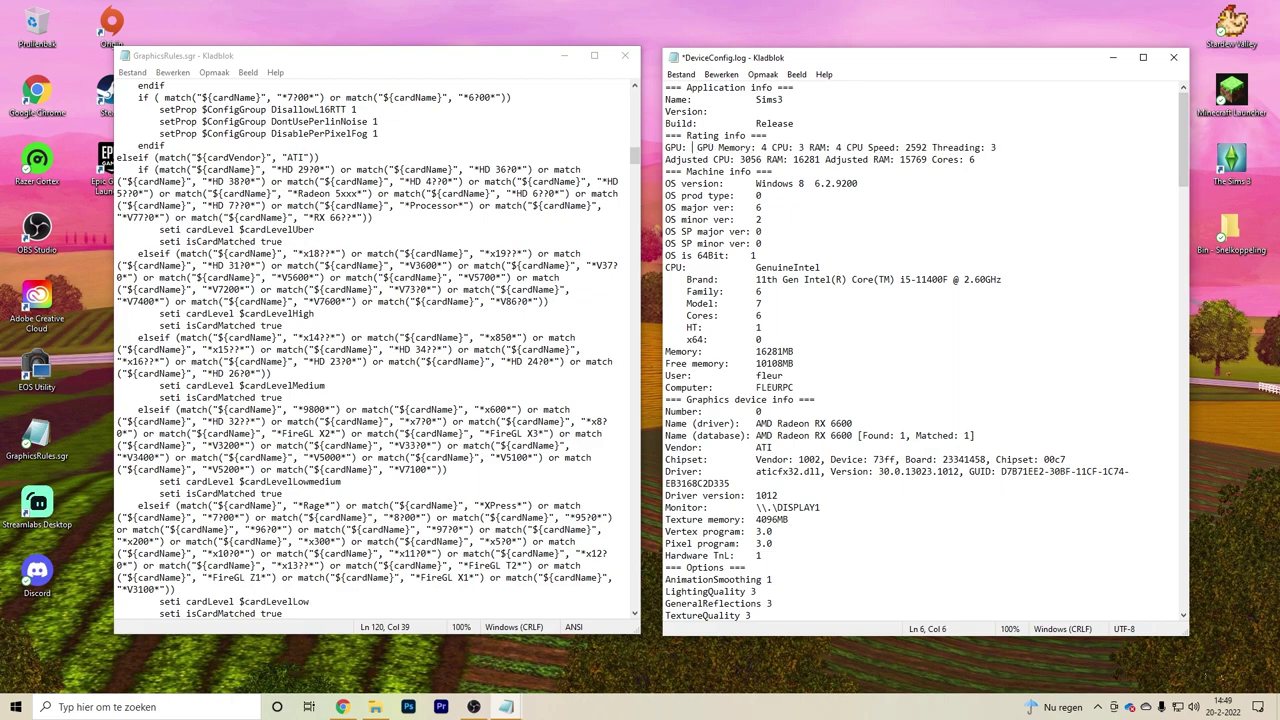
type("1")
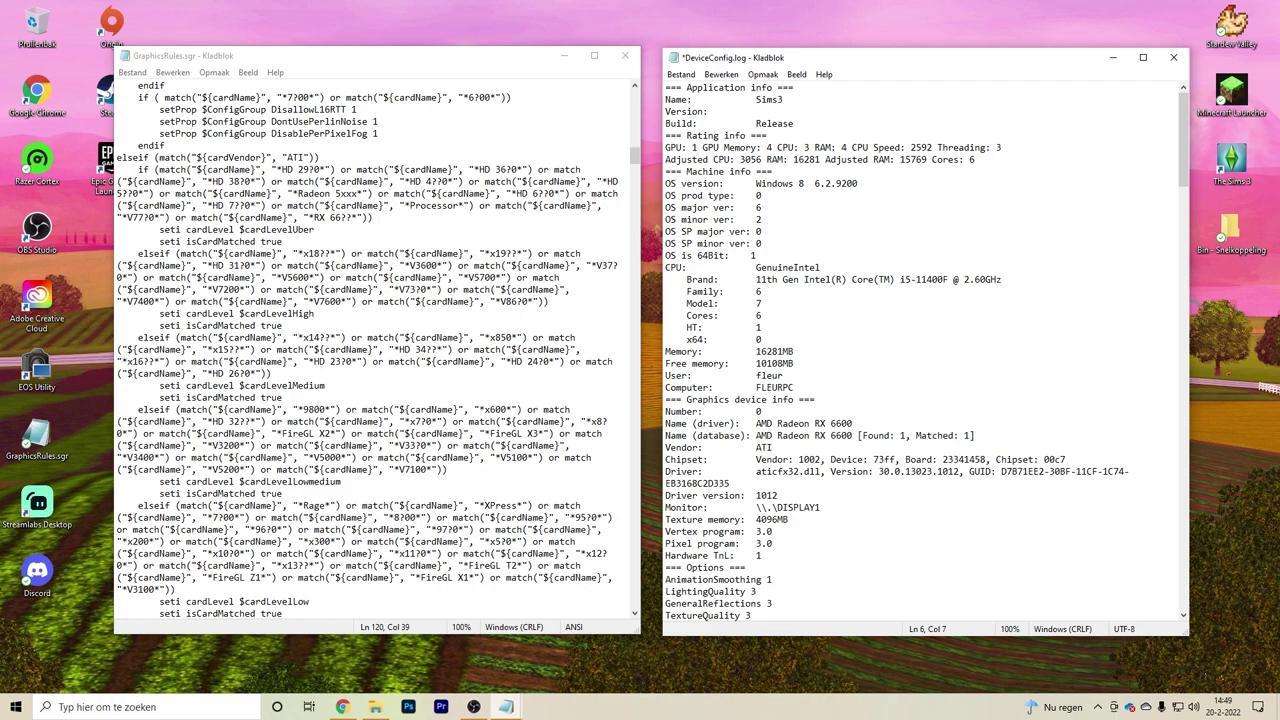
key("BackSpace")
type("5")
- Inspect the cardLevel lines of the ATI card groups in GraphicsRules.sgr, from cardLevelUber down to cardLevelLowmedium
mouse_move(316, 230)
left_mouse_down()
mouse_move(244, 230)
mouse_move(333, 219)
left_mouse_up()
left_click(318, 230)
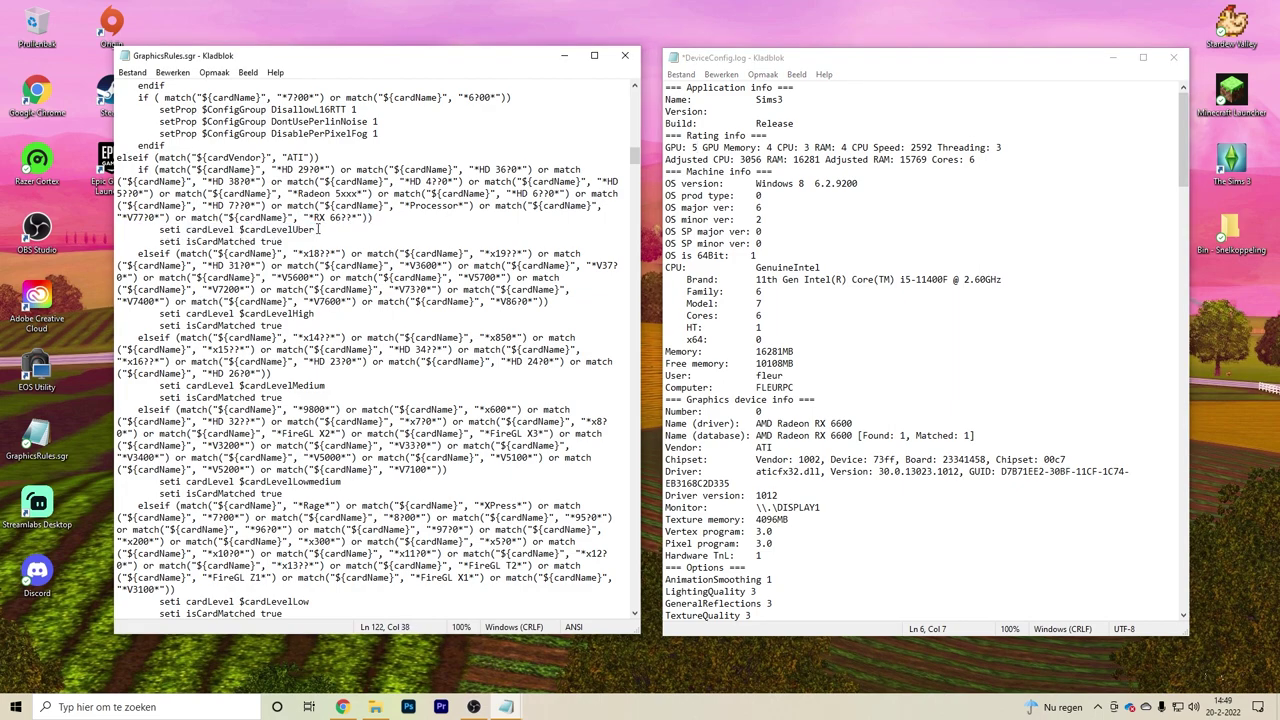
left_click(330, 385)
scroll(397, 440, "down", 2)
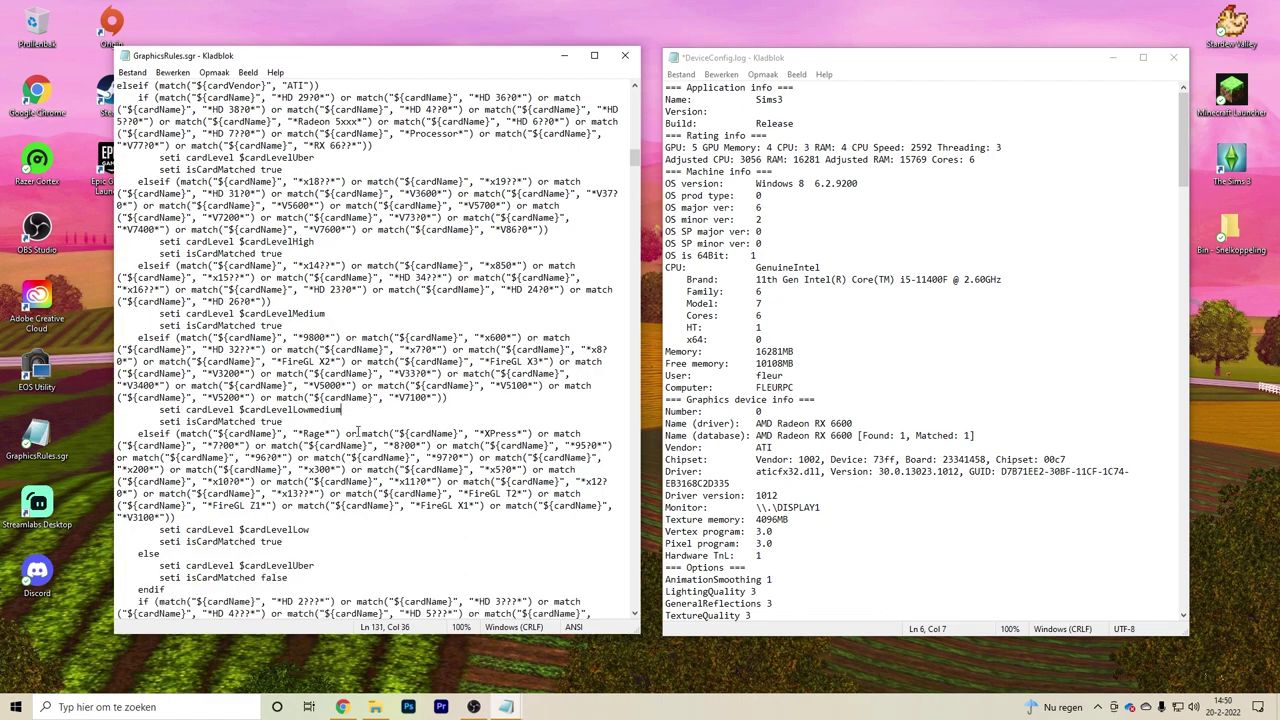